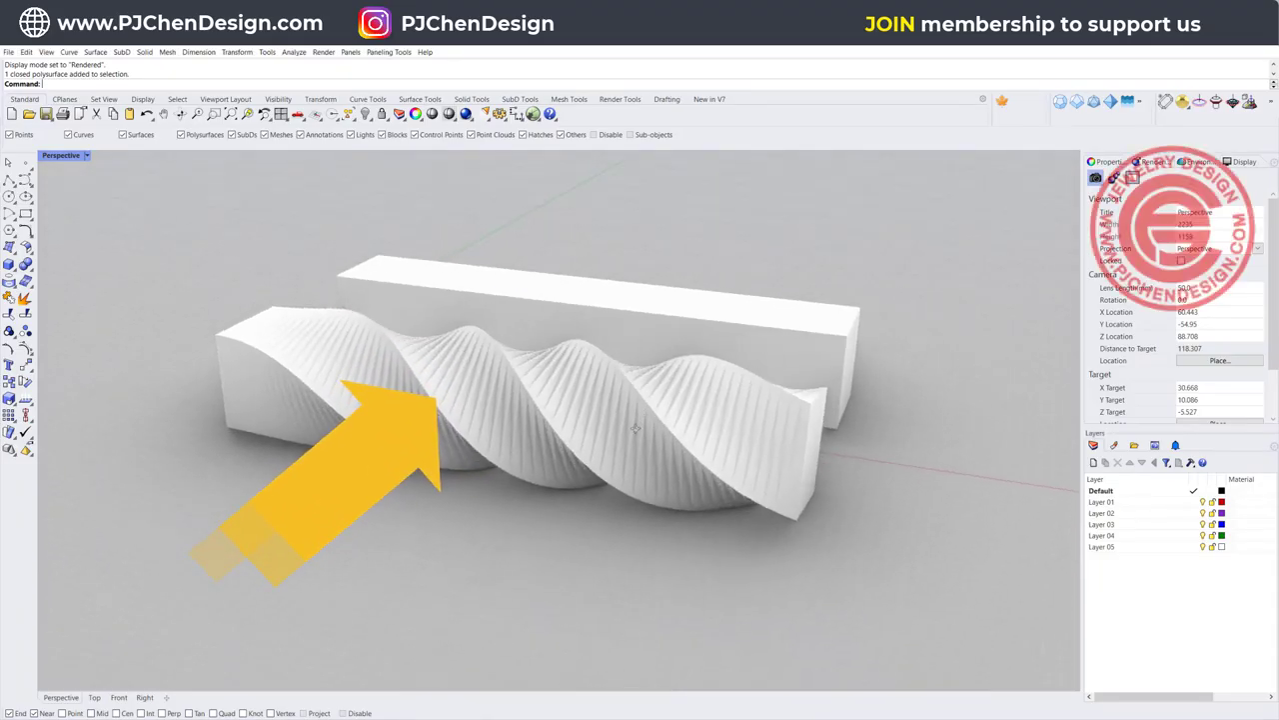
Orbit the Perspective view around the two boxes and bring up its display mode list.
right_click_drag(635, 428, 652, 461)
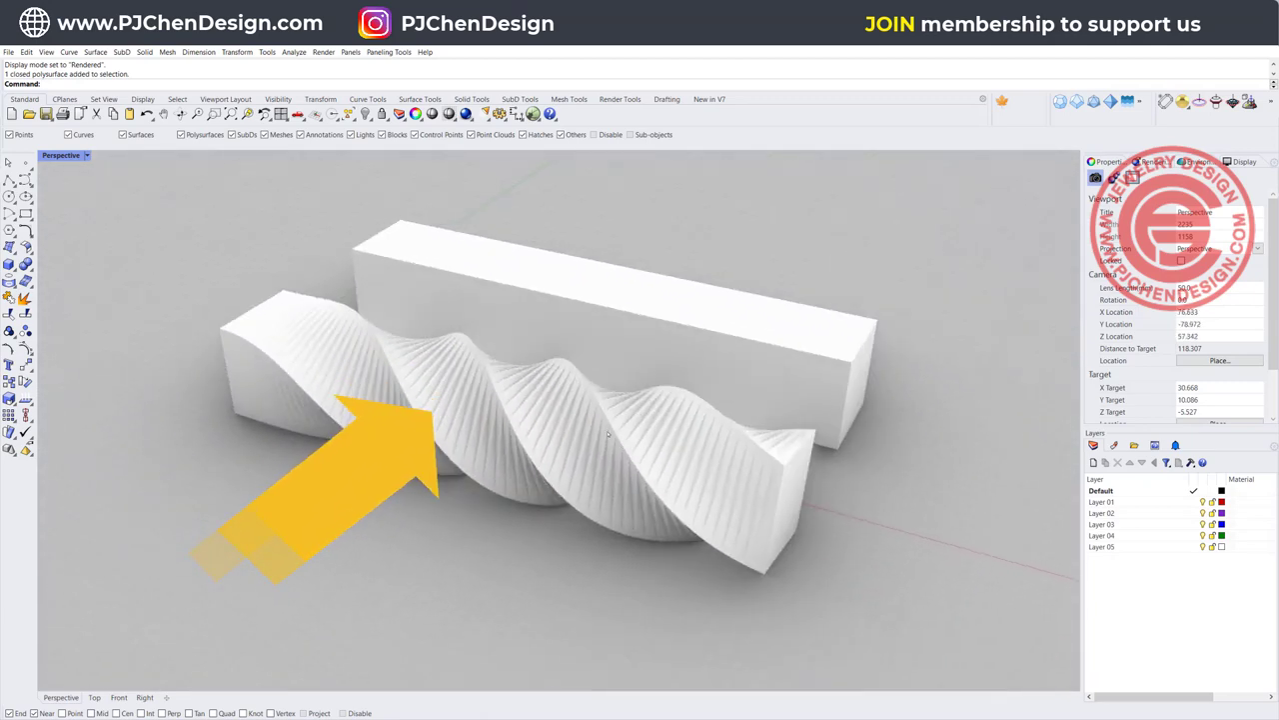
left_click(86, 155)
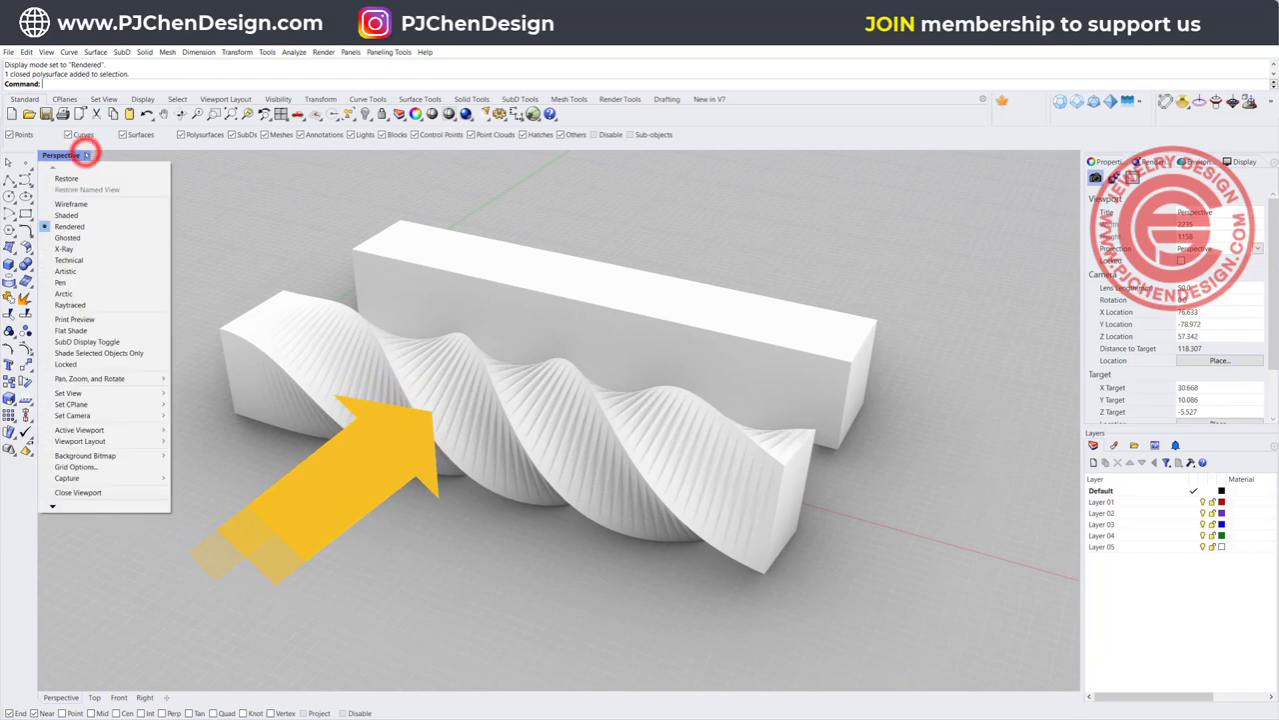
Switch Perspective to Ghosted, orbit higher, and select the left box for Twist.
left_click(123, 238)
mouse_move(380, 370)
right_mouse_down()
mouse_move(517, 348)
mouse_move(372, 394)
mouse_move(371, 374)
right_mouse_up()
left_click(25, 365)
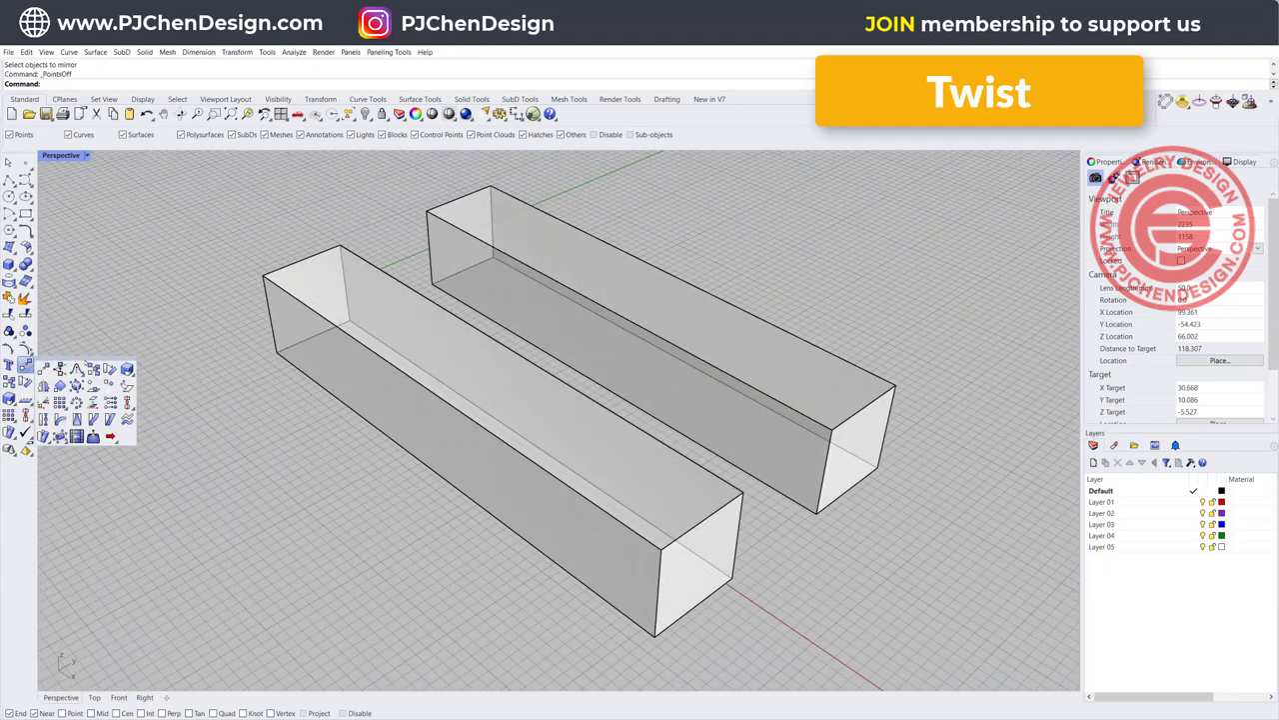
left_click(43, 418)
left_click(323, 346)
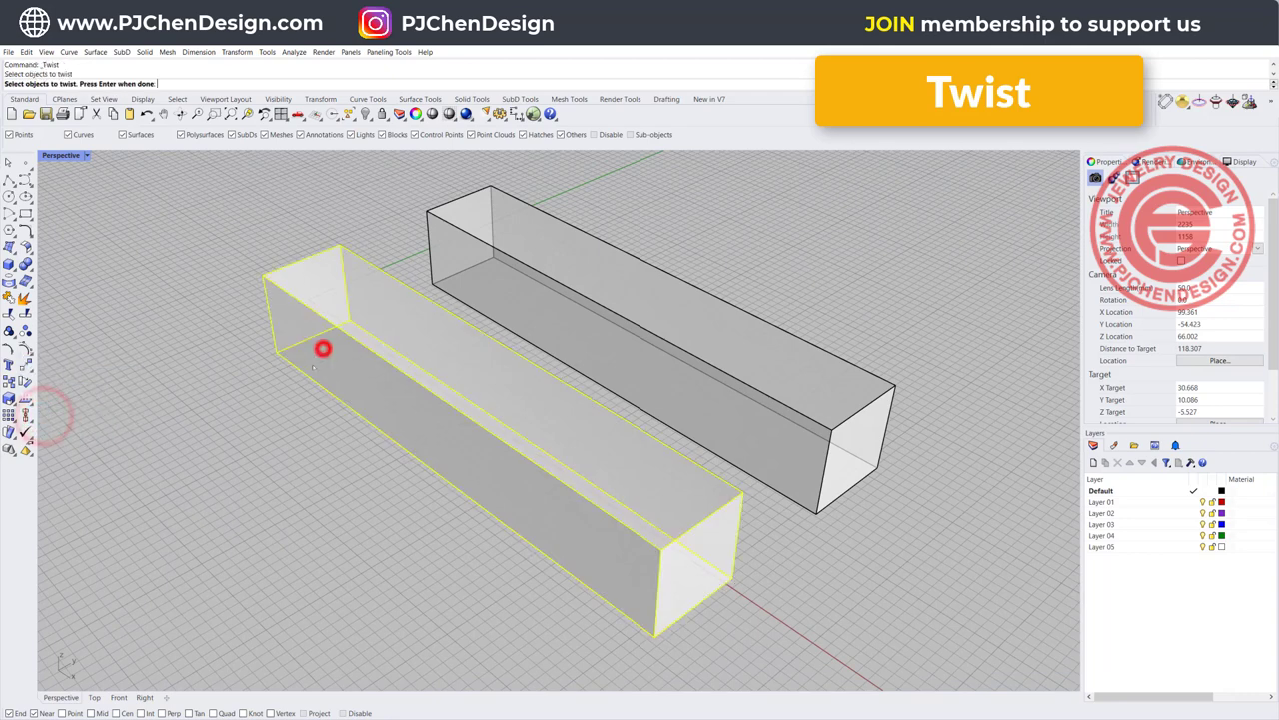
right_click(323, 346)
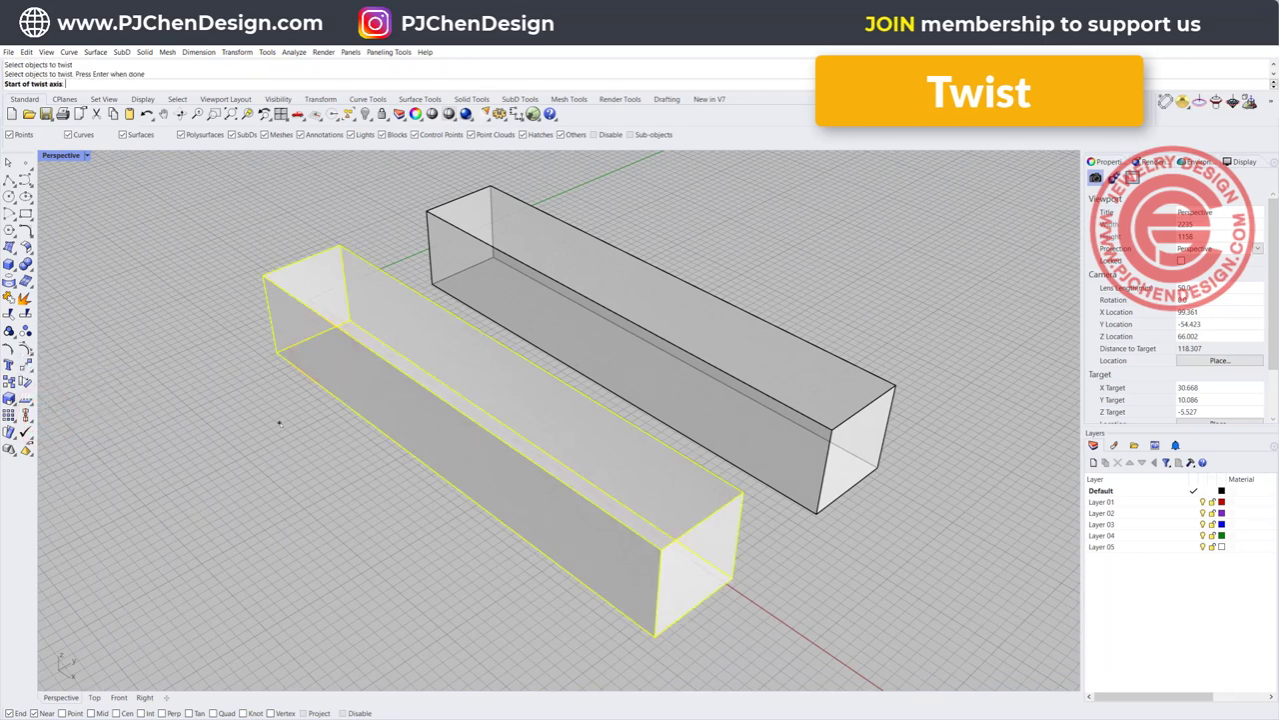
Twist the left box along an axis from 0, setting the multi-turn angle in the Right view.
type("0")
key("Return")
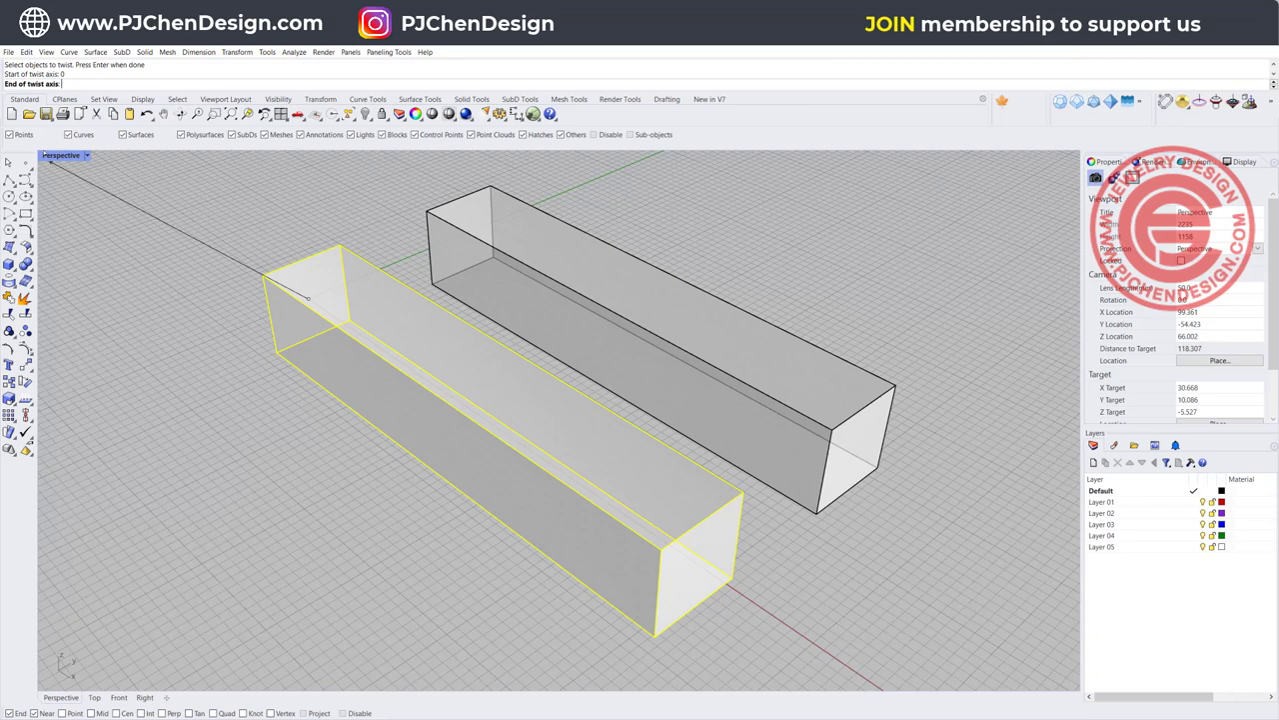
double_click(47, 157)
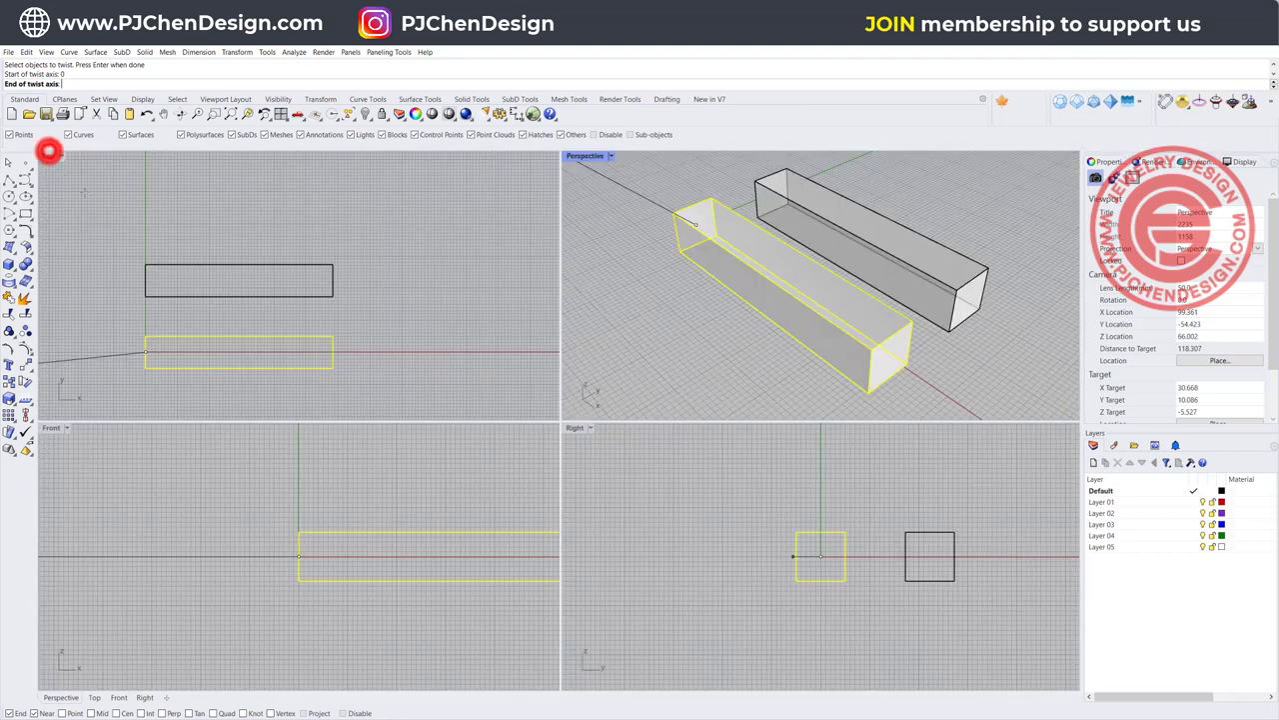
left_click(341, 351, "shift")
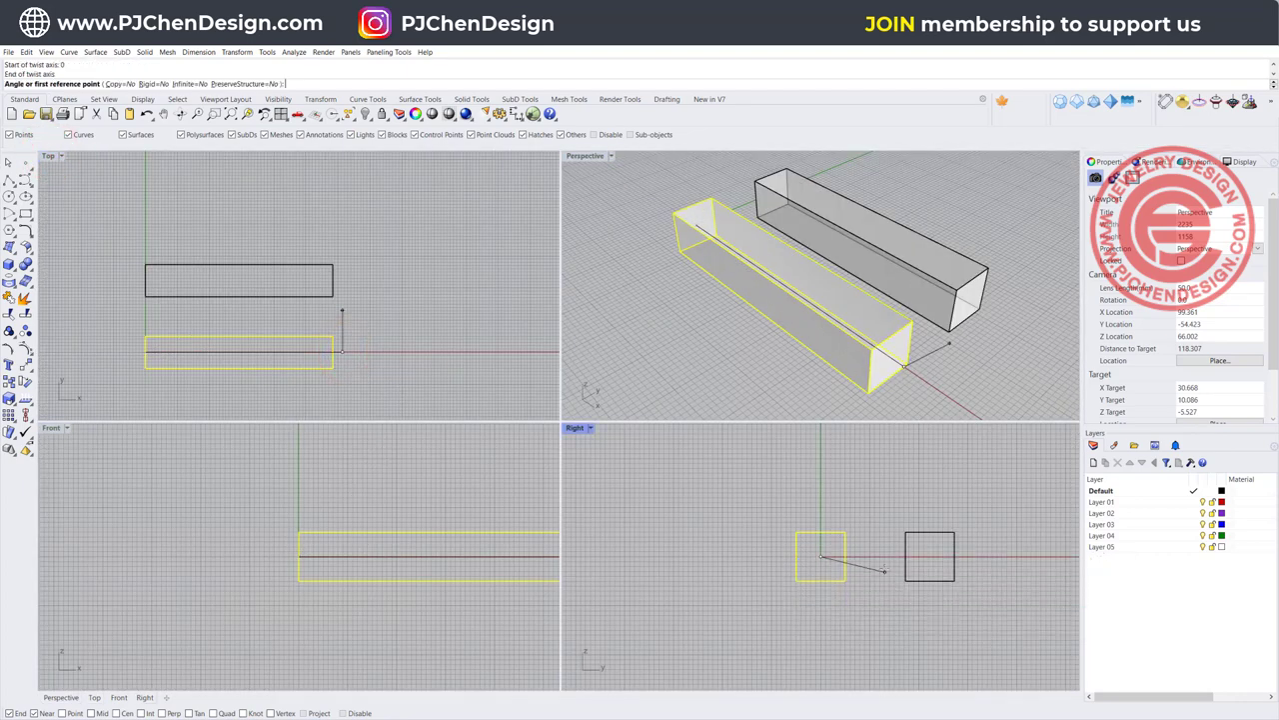
left_click(872, 557)
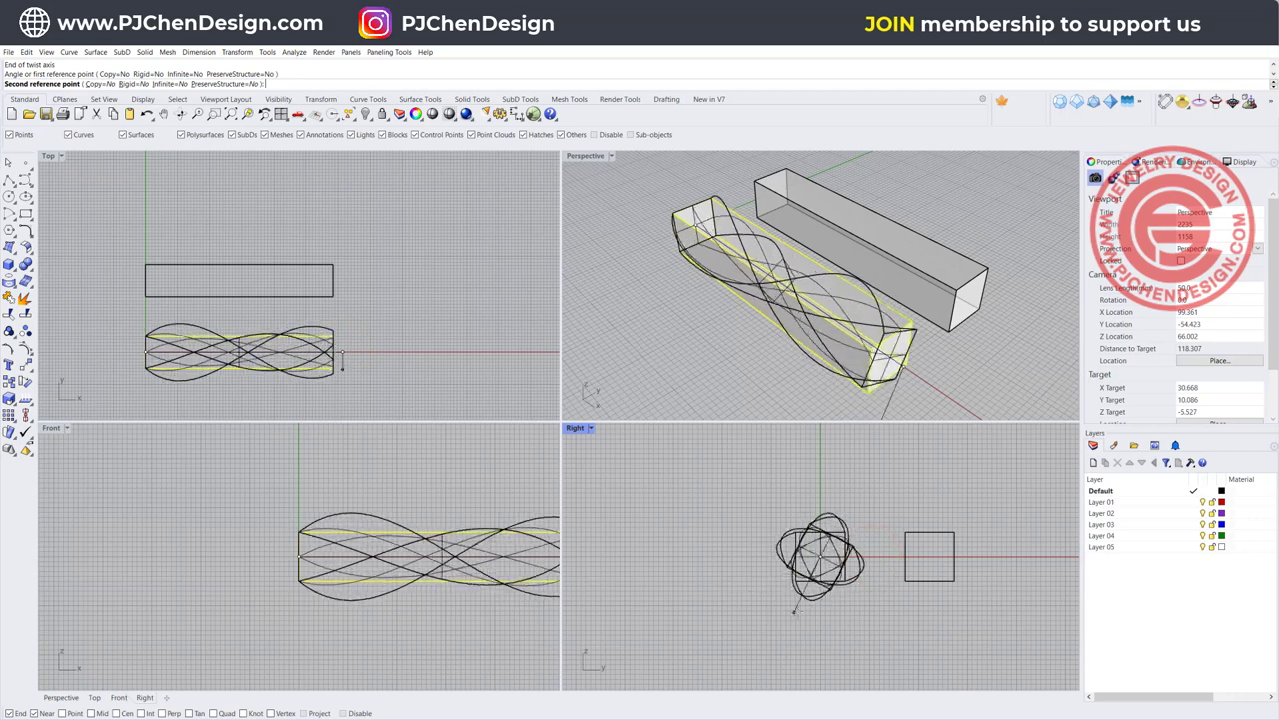
left_click(877, 555)
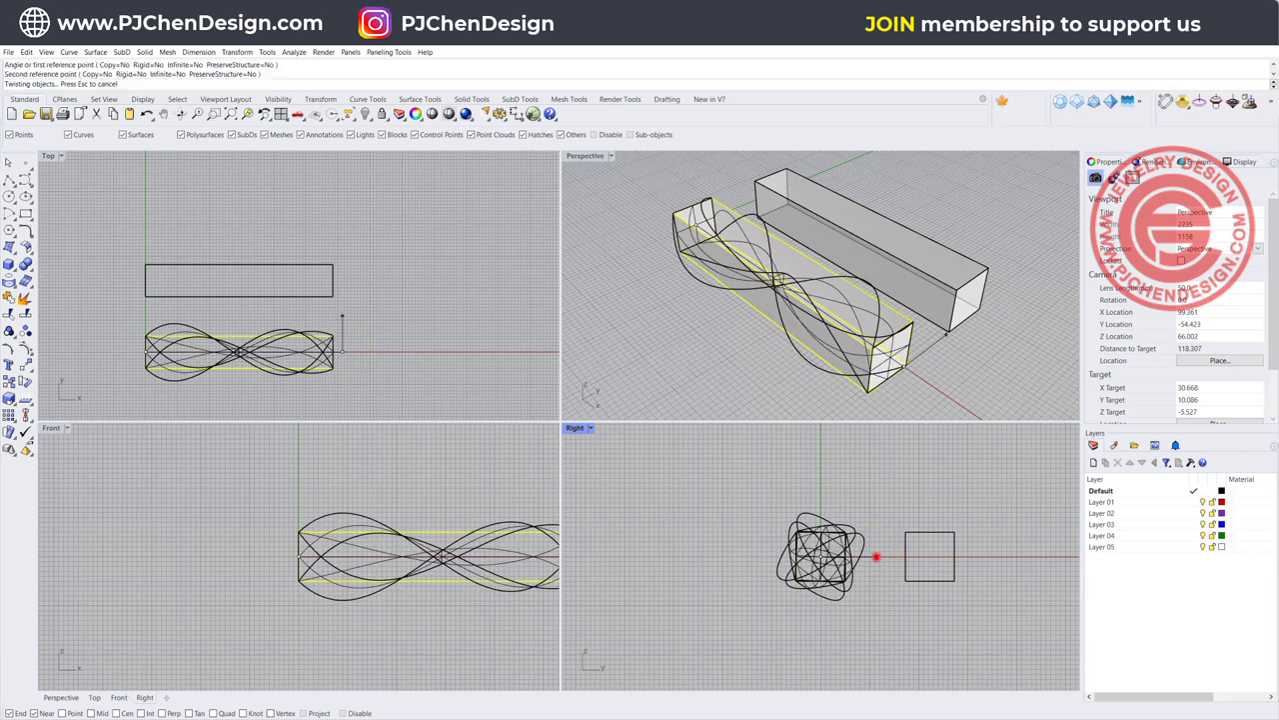
Maximize the Perspective view, switch it to Rendered display, and orbit around the twisted bar and box.
double_click(584, 155)
right_click_drag(585, 150, 522, 342)
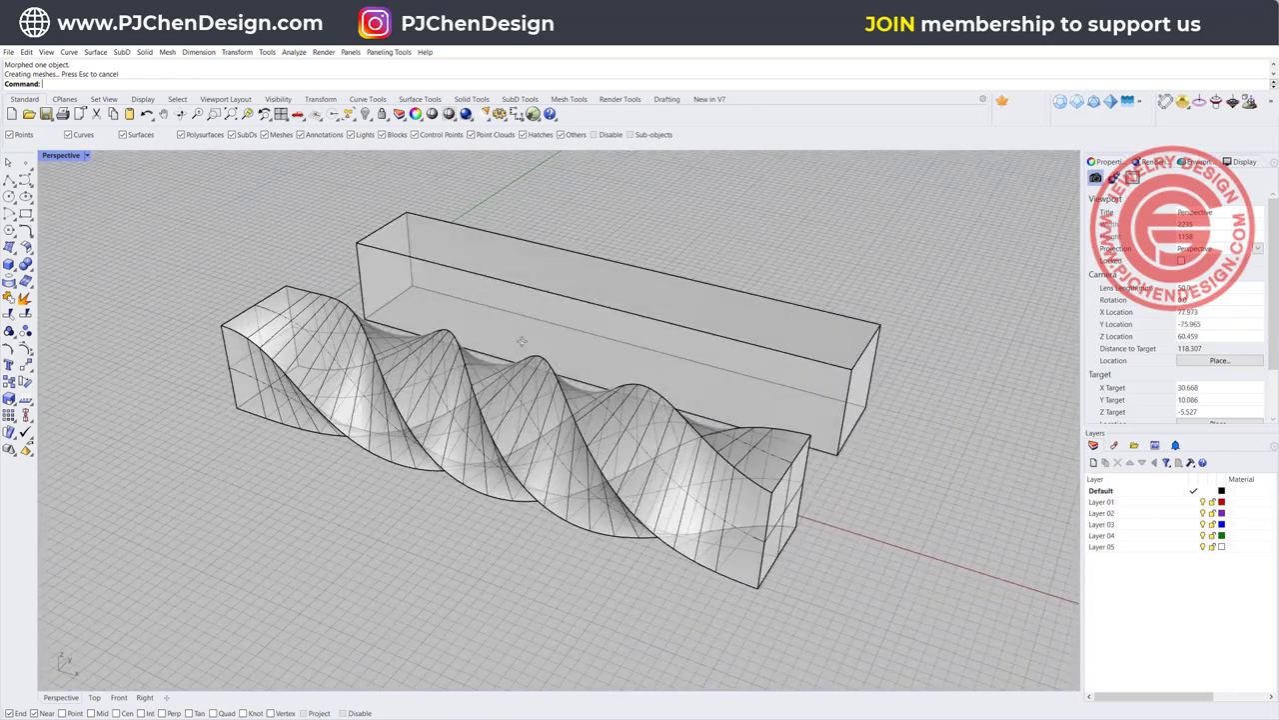
left_click(87, 155)
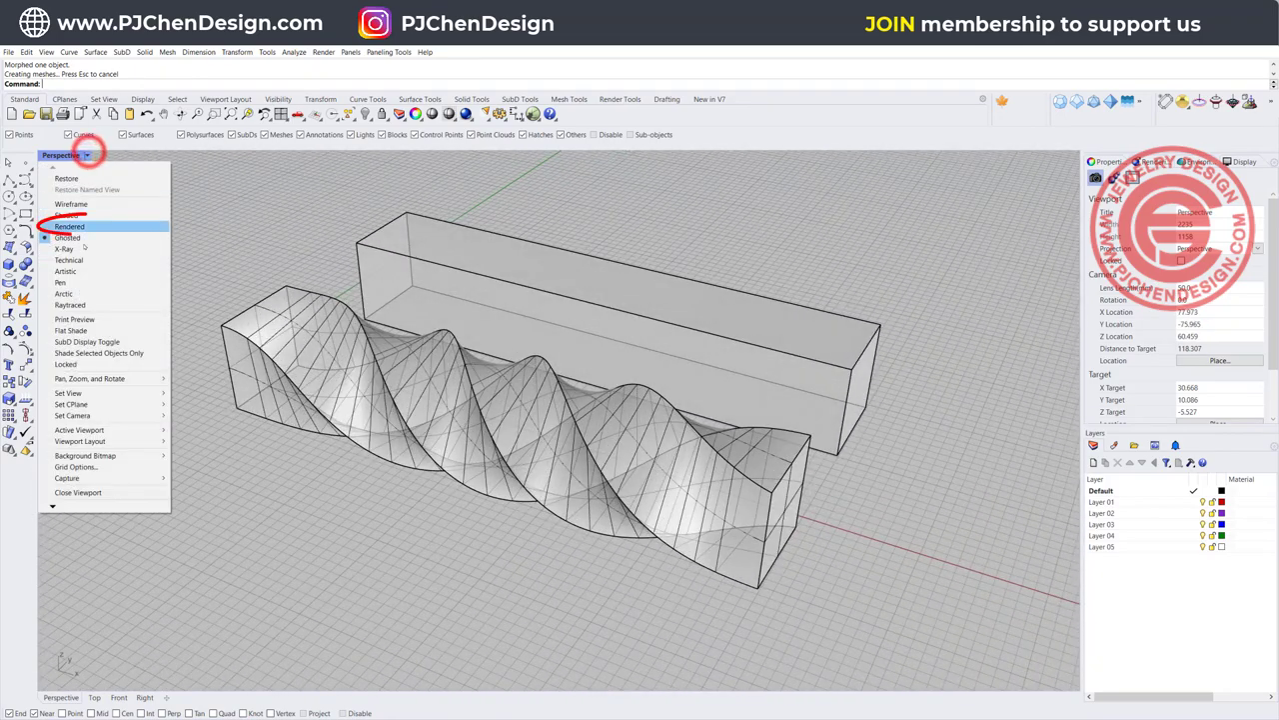
left_click(92, 228)
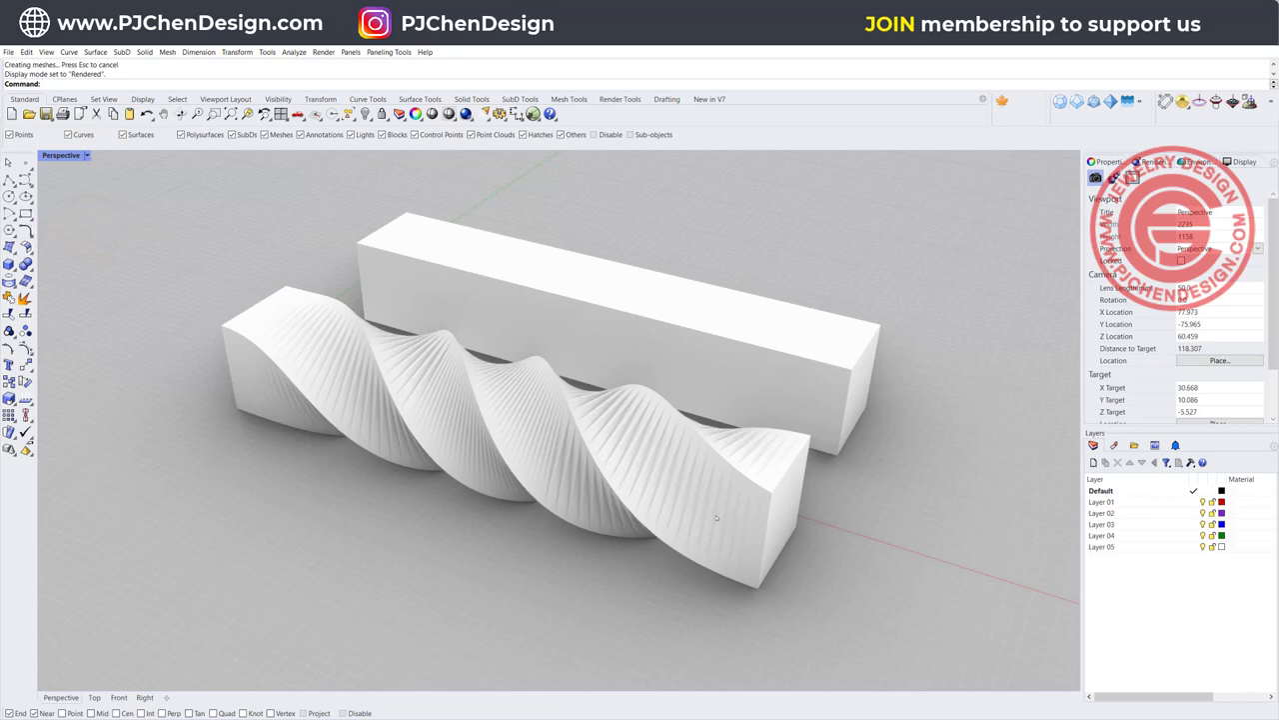
mouse_move(512, 463)
right_mouse_down()
mouse_move(570, 454)
mouse_move(491, 450)
right_mouse_up()
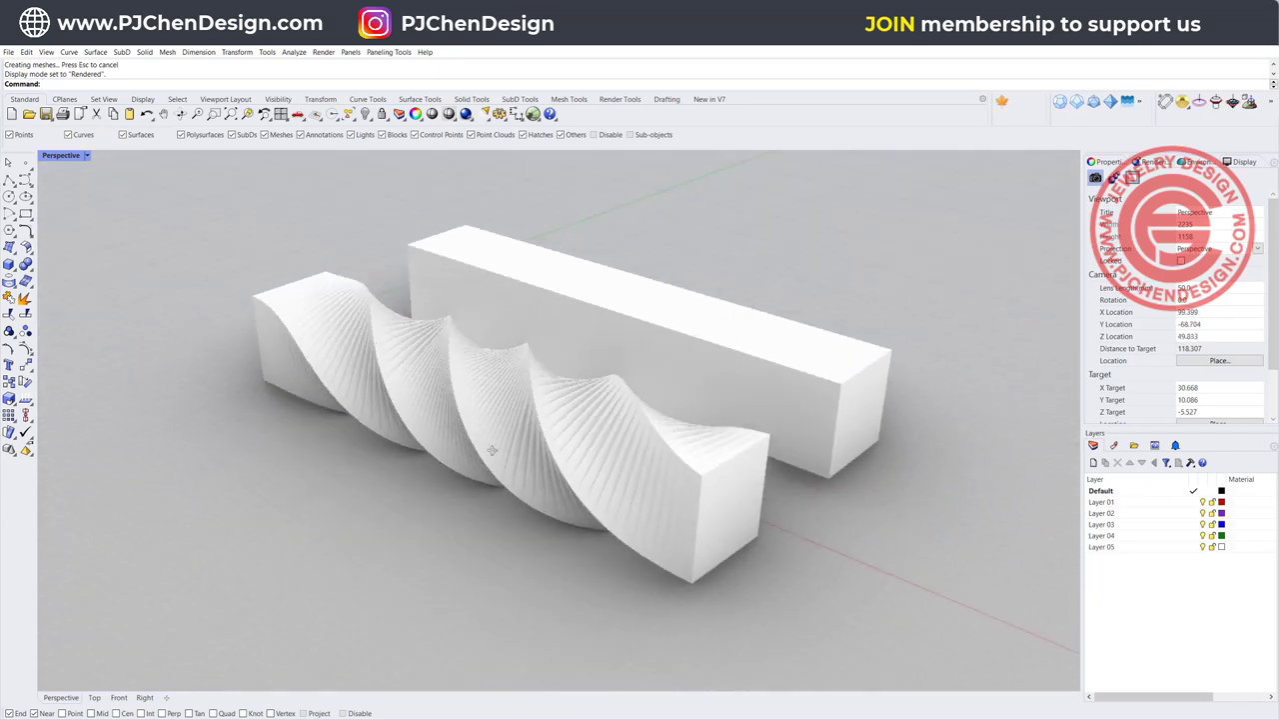
Cycle the Perspective display through Shaded and Raytraced, ending in Ghosted.
left_click(87, 155)
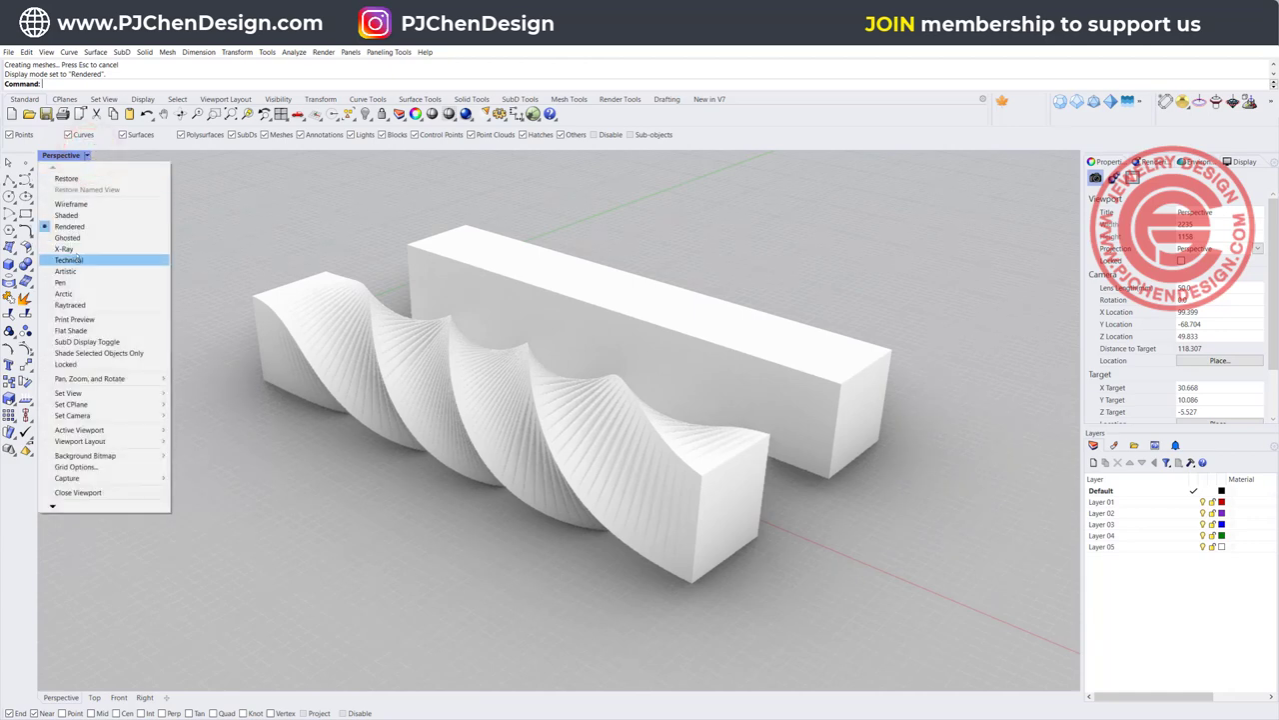
left_click(91, 215)
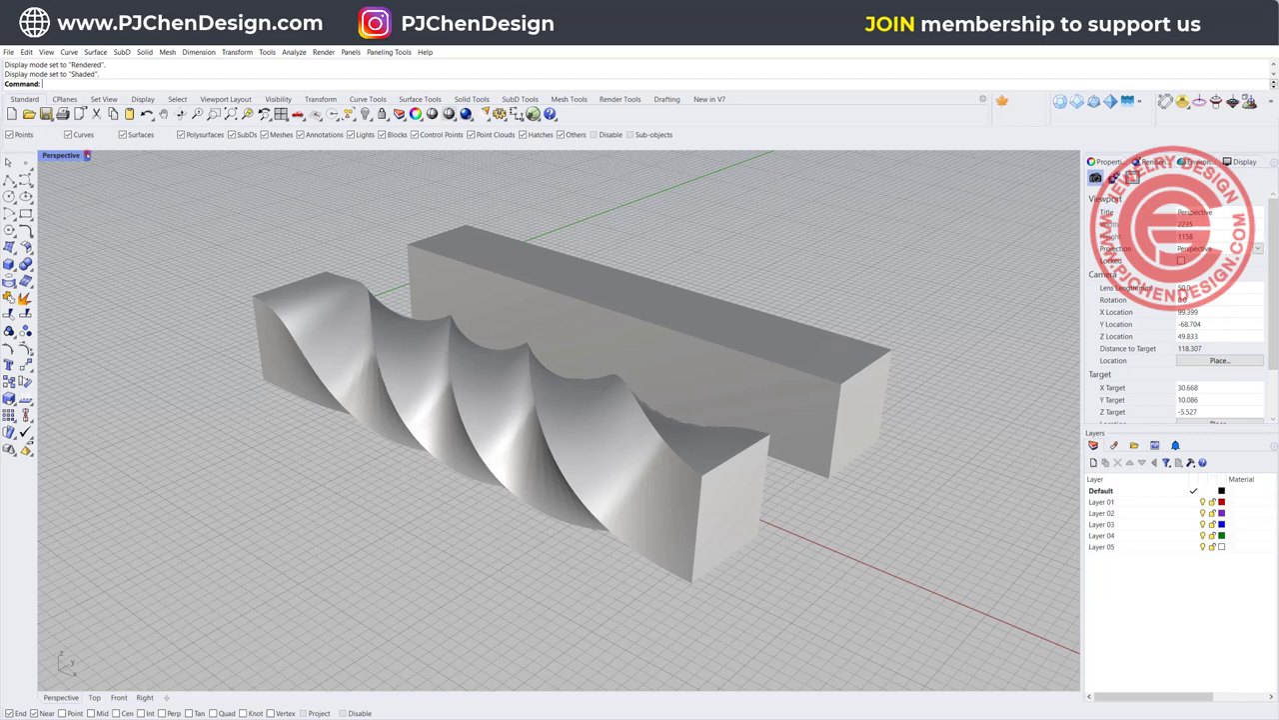
left_click(87, 154)
left_click(91, 344)
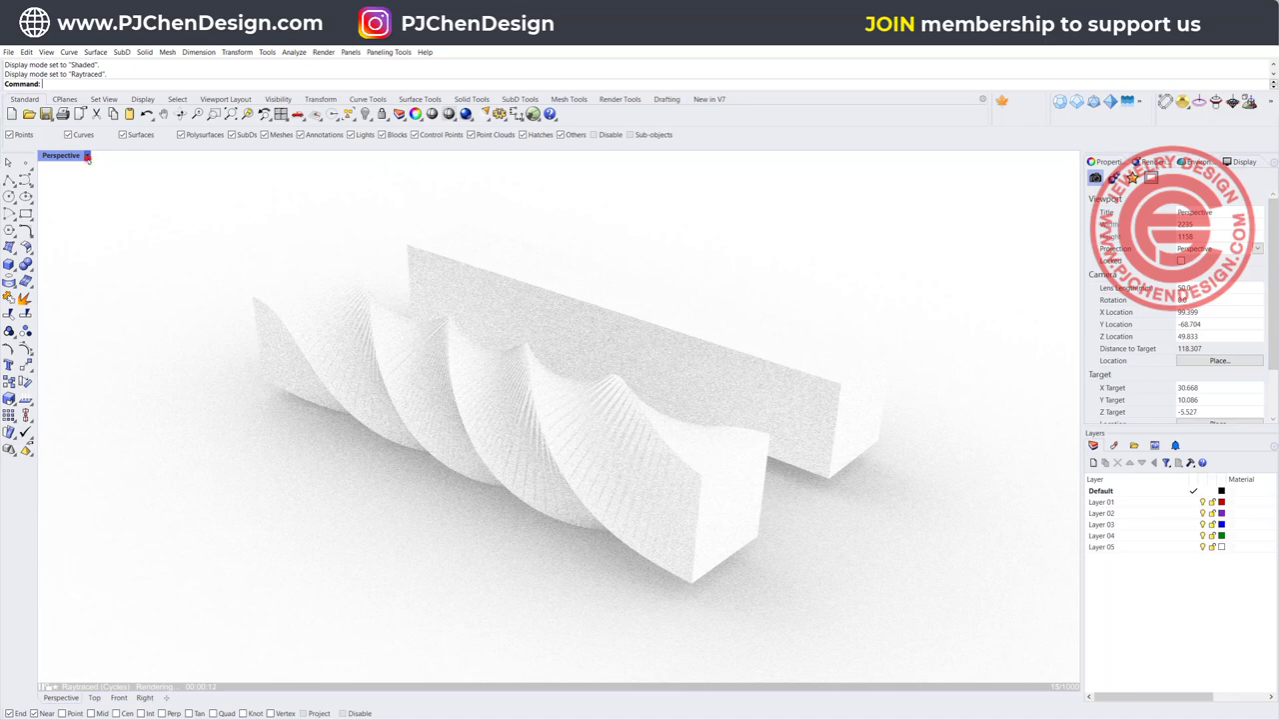
left_click(87, 155)
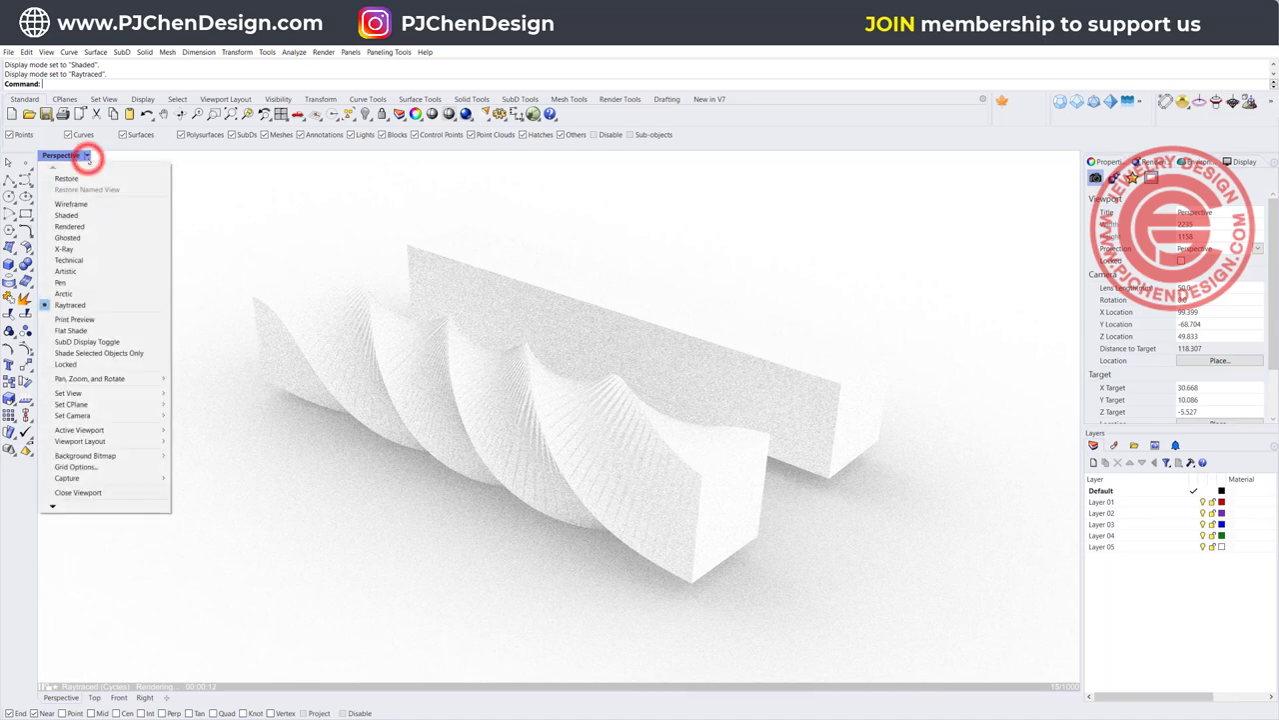
left_click(85, 237)
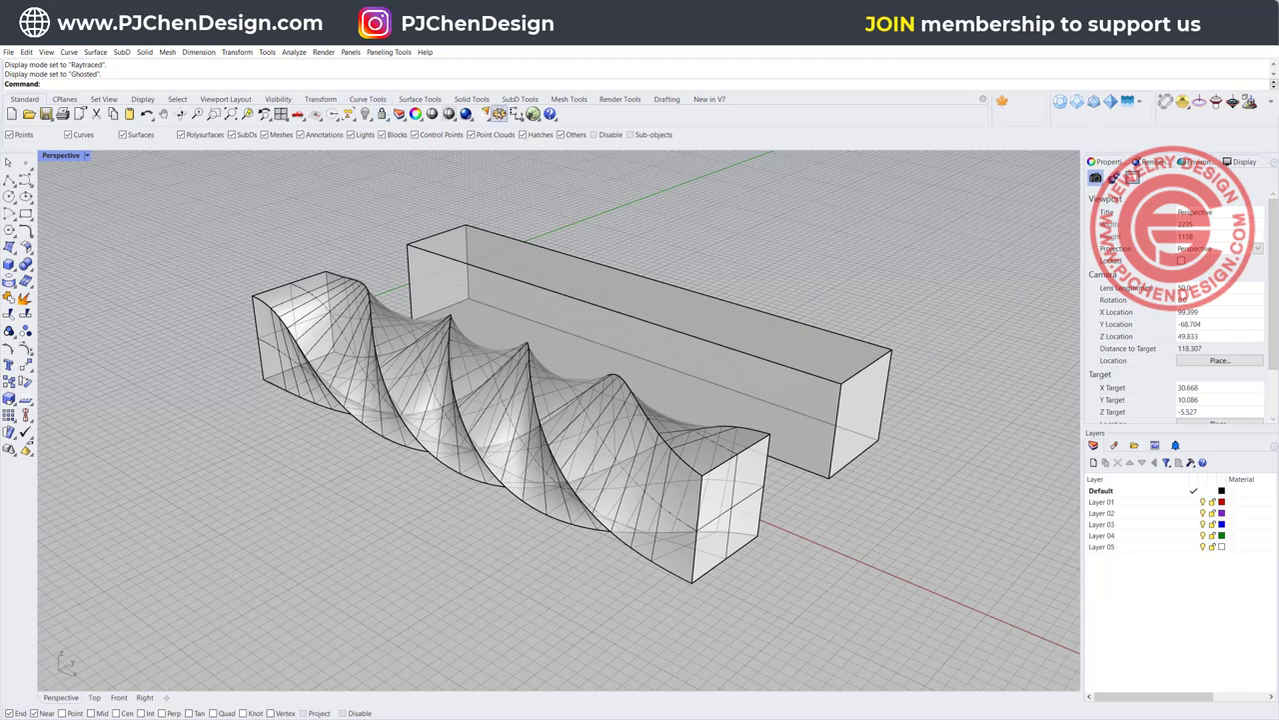
Look at the Mesh options, then set the Perspective view to Rendered display.
left_click(499, 112)
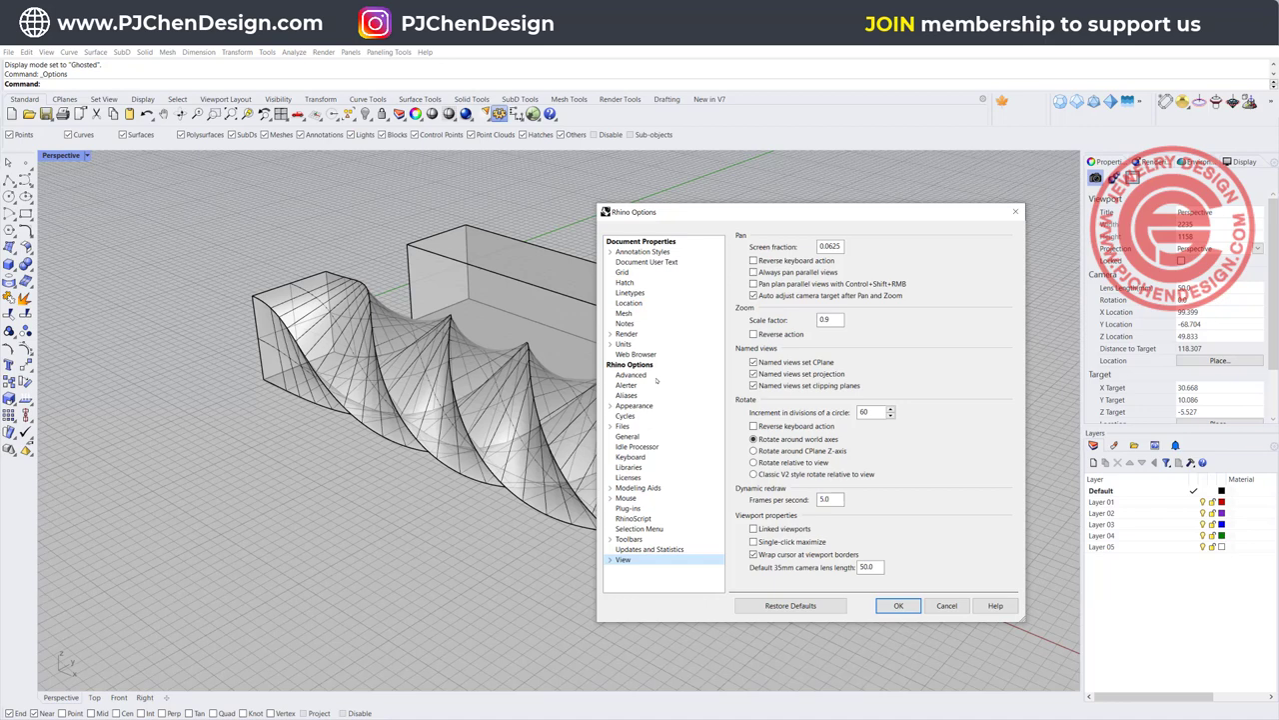
left_click(625, 313)
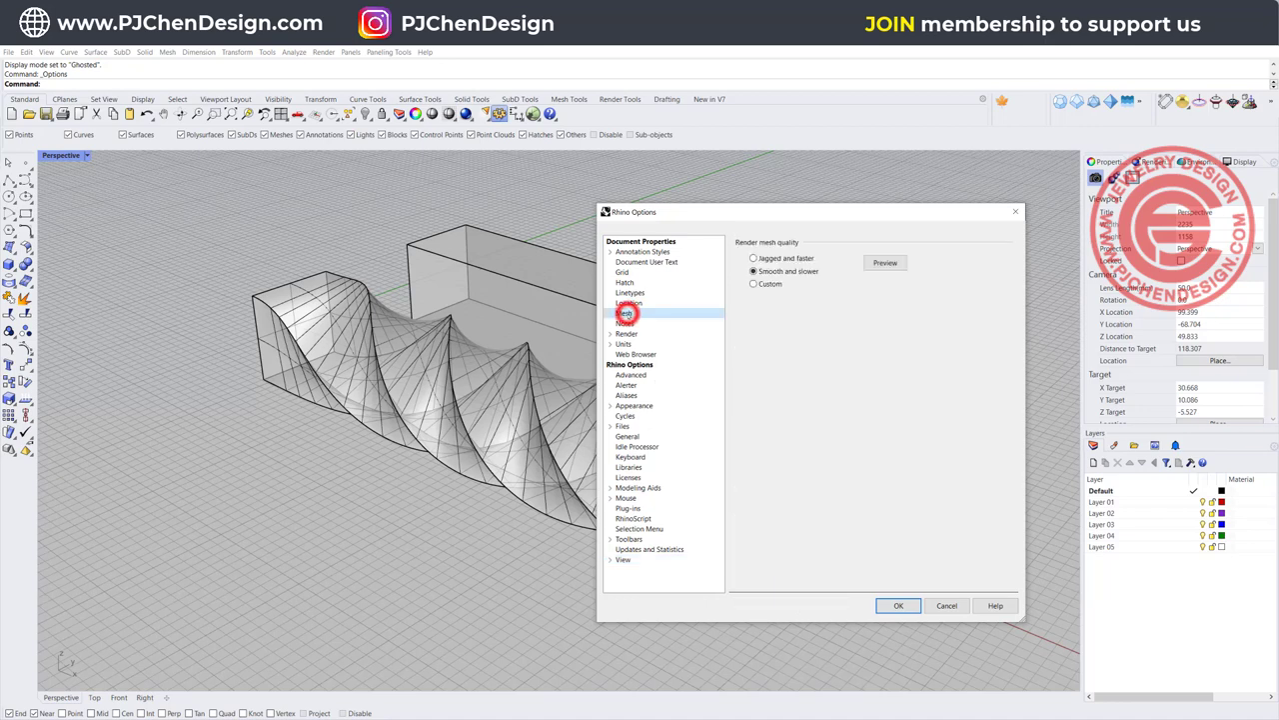
left_click_drag(824, 221, 967, 189)
key("Return")
left_click(88, 156)
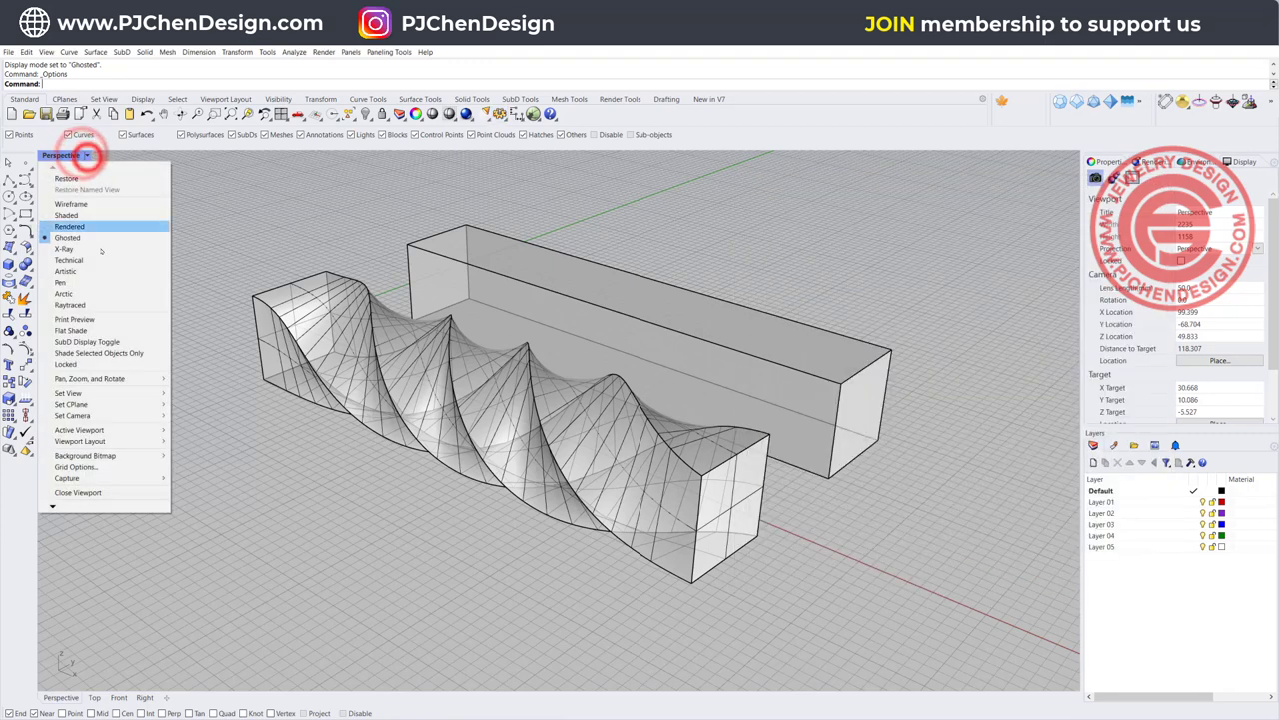
left_click(93, 224)
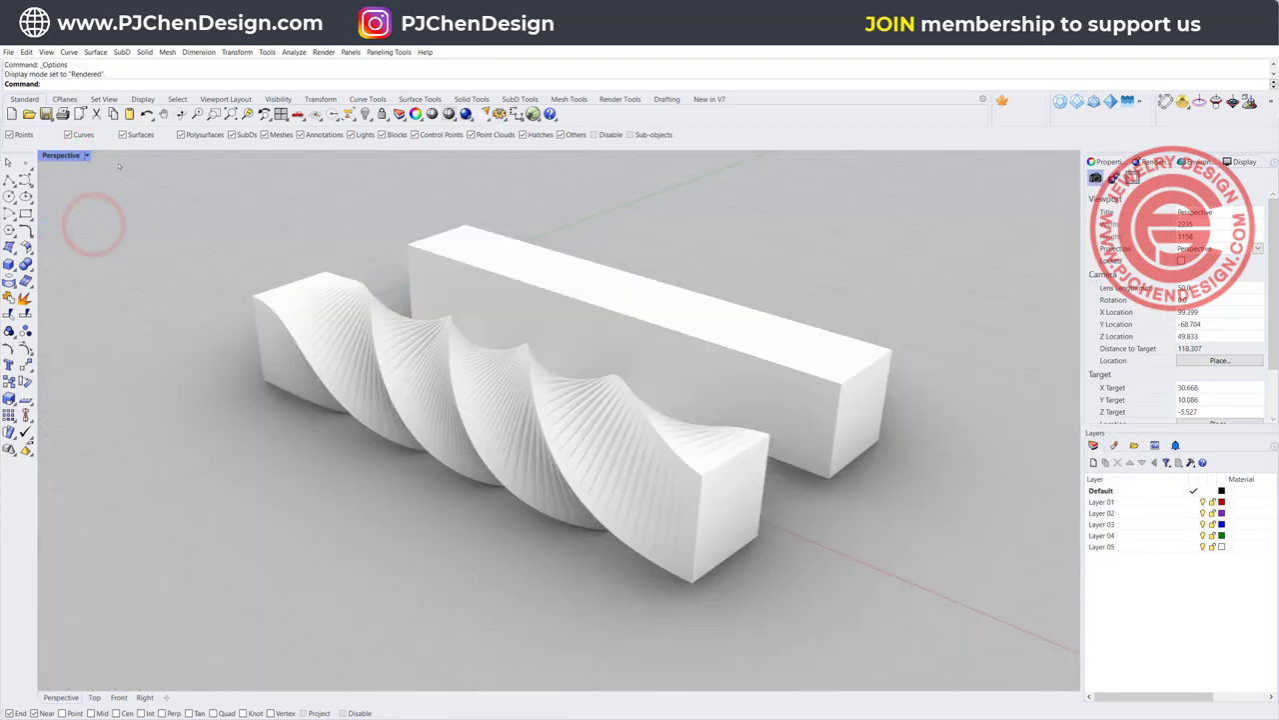
Preview render mesh quality as Jagged and faster, then as Smooth and slower.
key("Return")
left_click(777, 289)
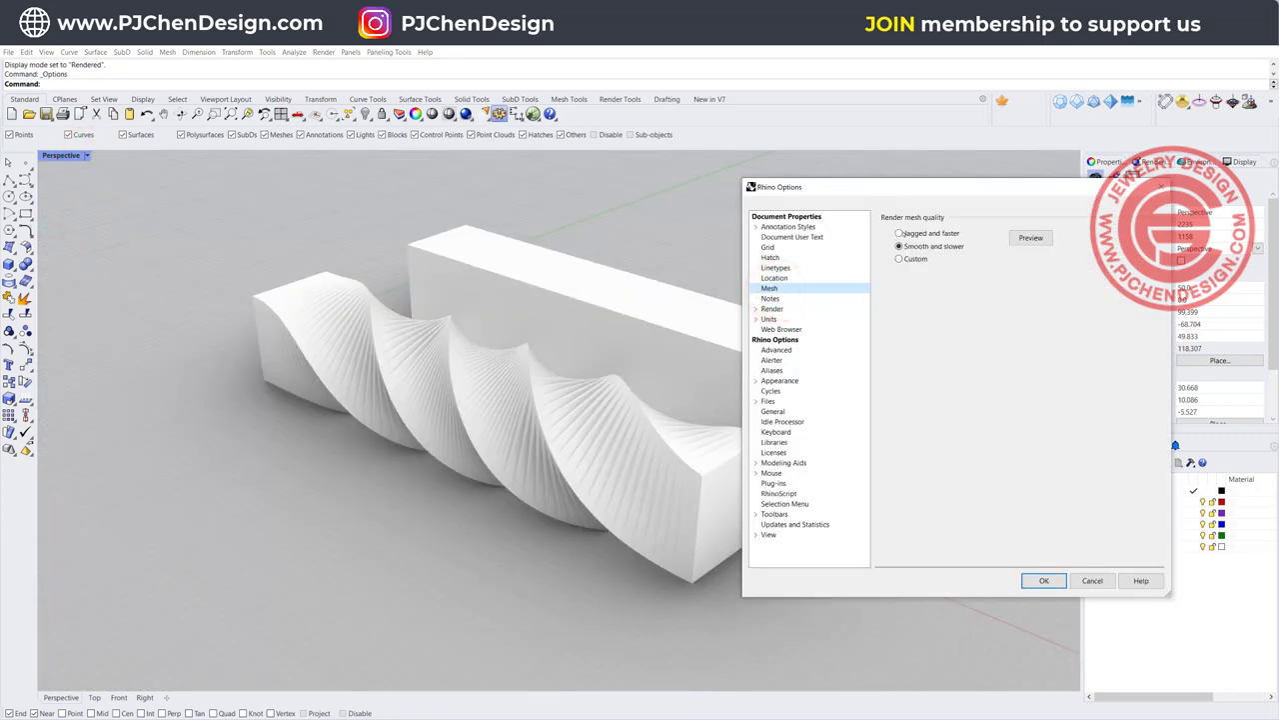
left_click(903, 233)
left_click(1030, 238)
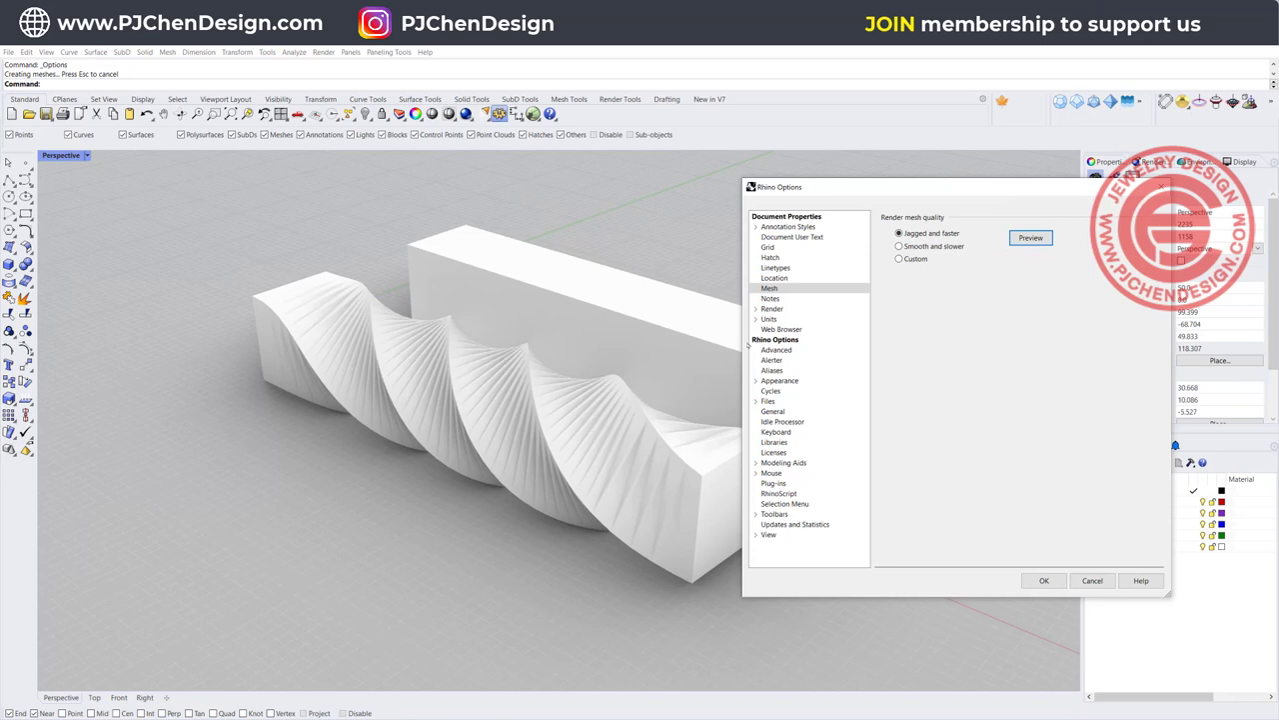
left_click(899, 245)
left_click(1031, 238)
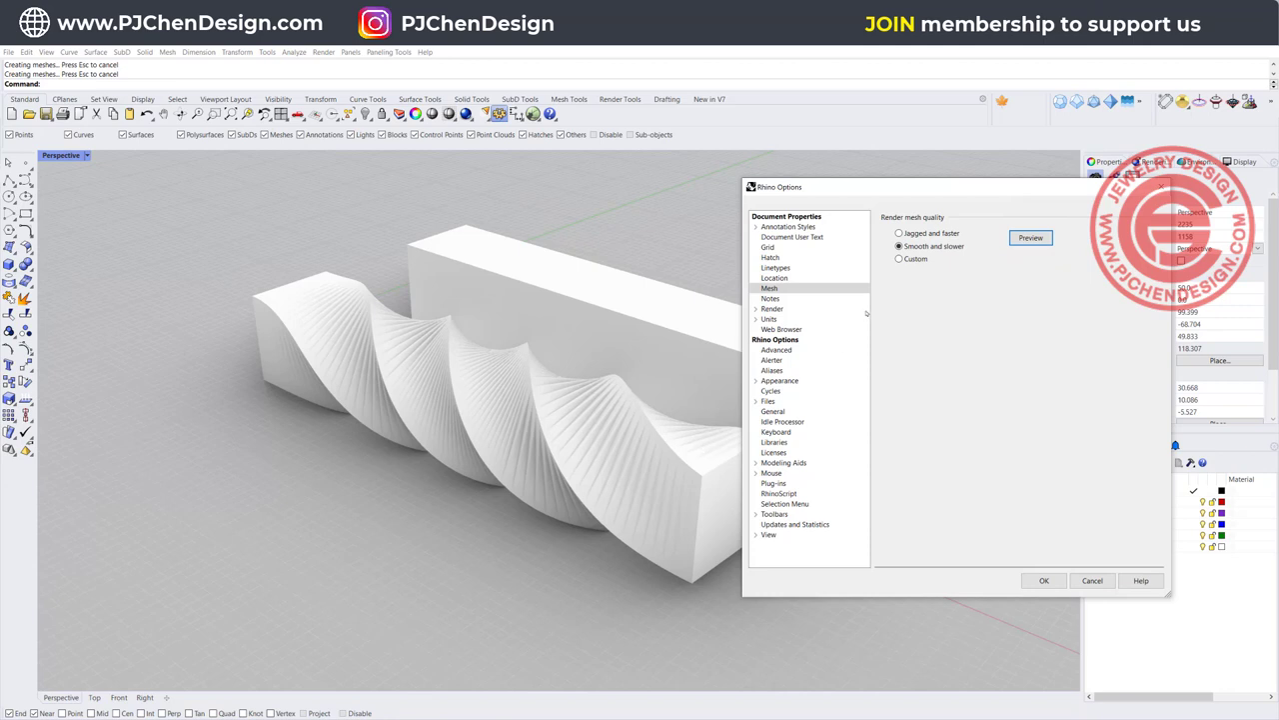
Choose Custom mesh quality and preview density 0, then density 1.0.
left_click(897, 260)
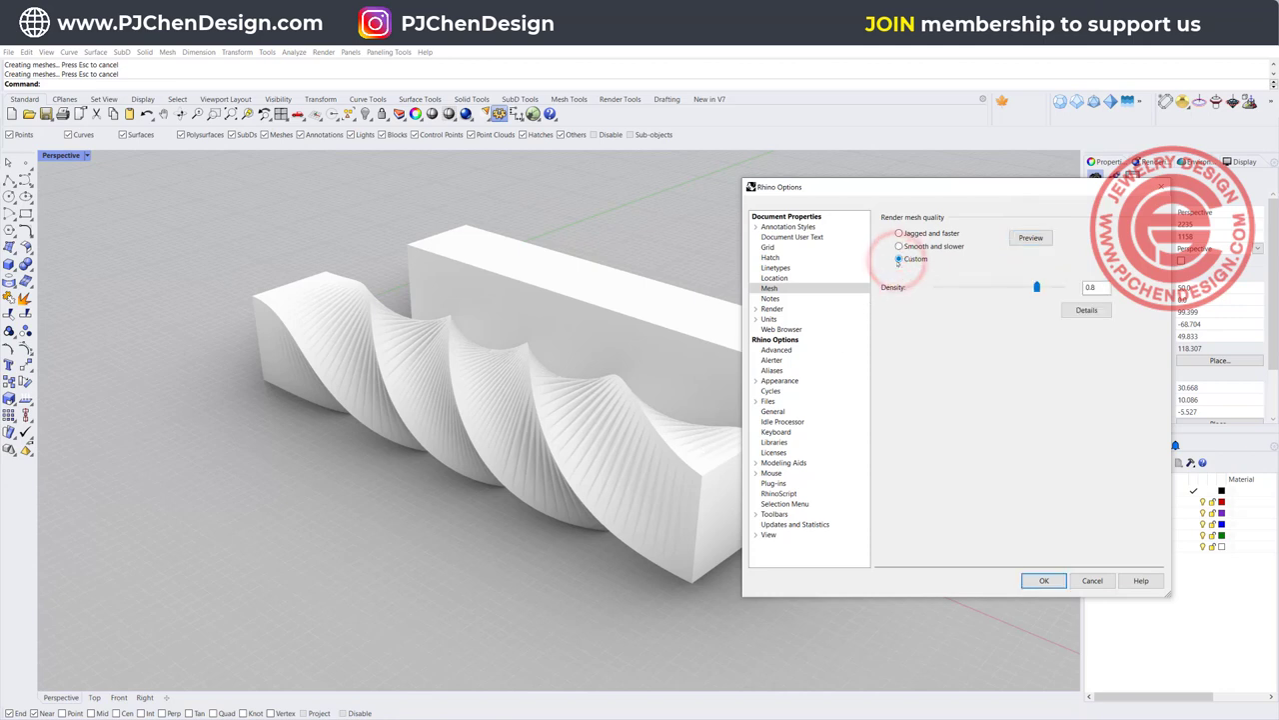
left_click_drag(1036, 287, 946, 290)
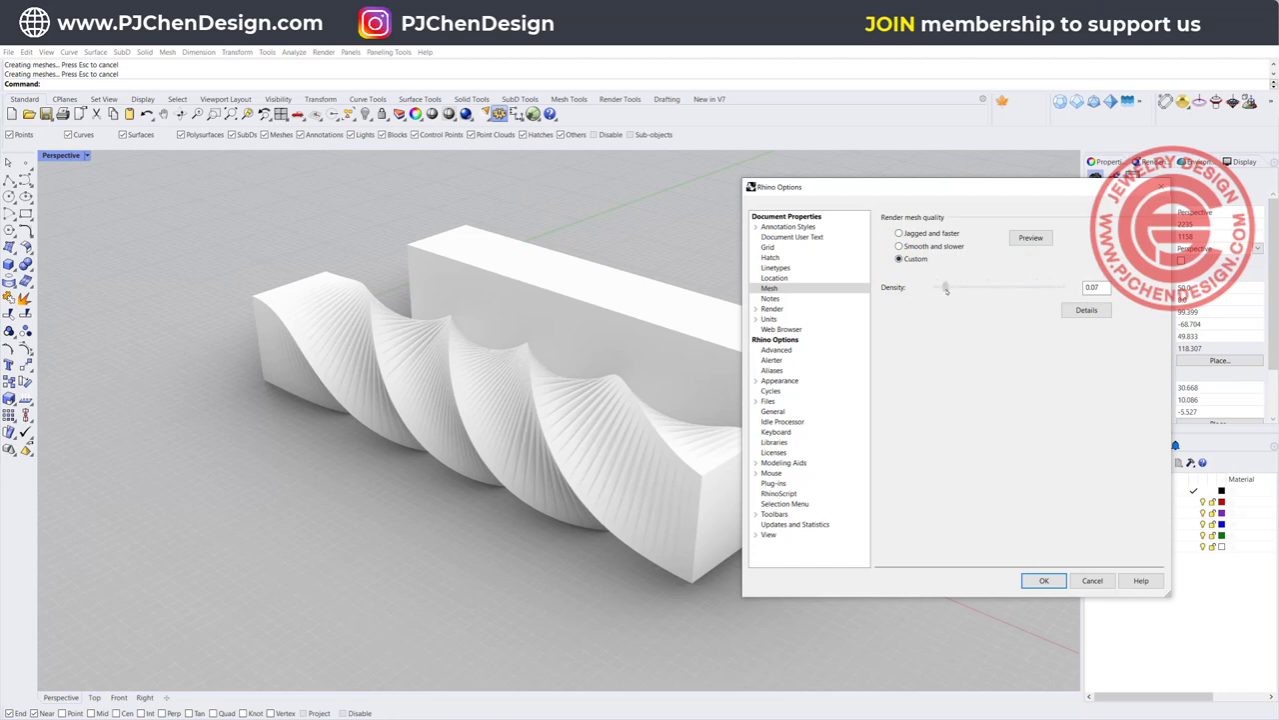
left_click(1029, 238)
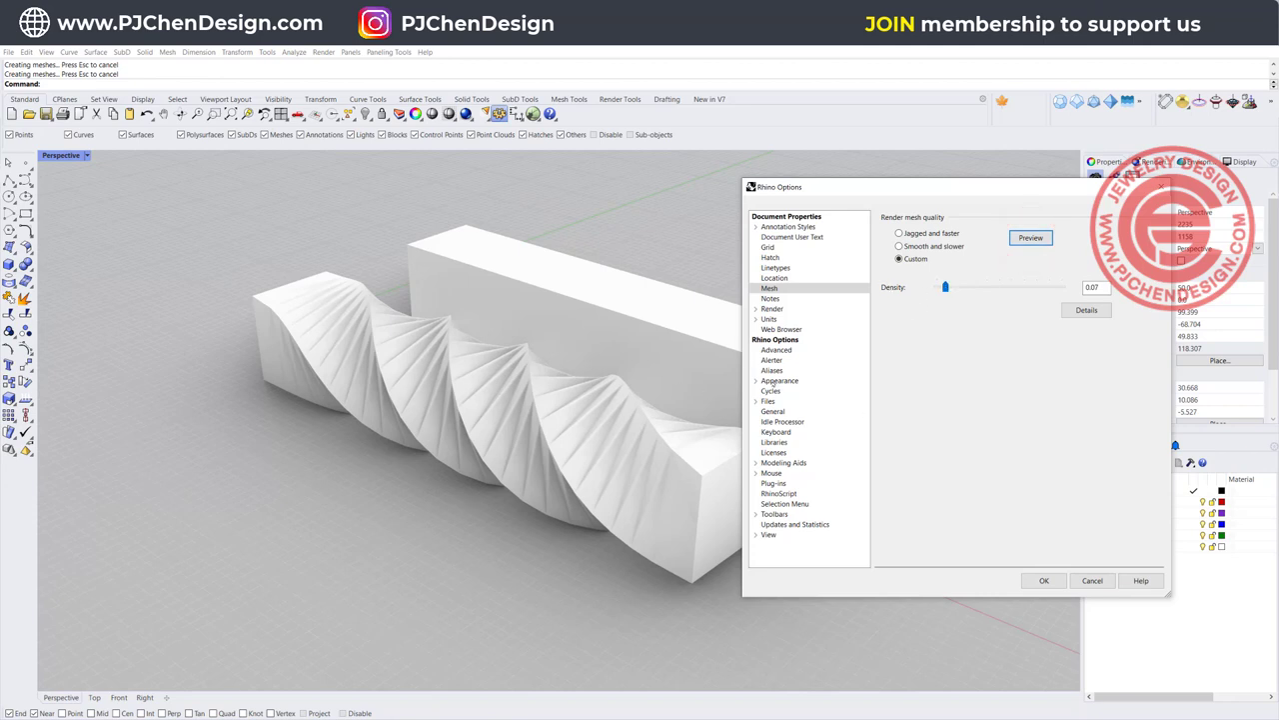
left_click_drag(946, 287, 1062, 287)
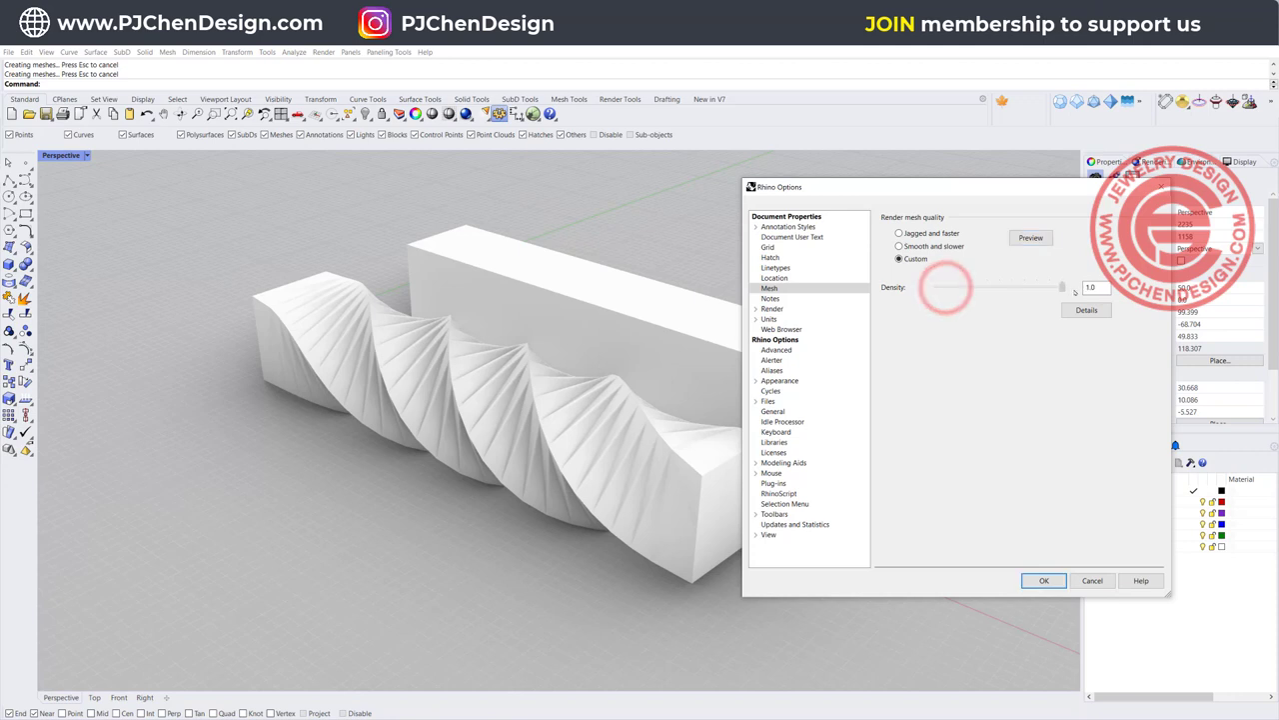
left_click(1030, 238)
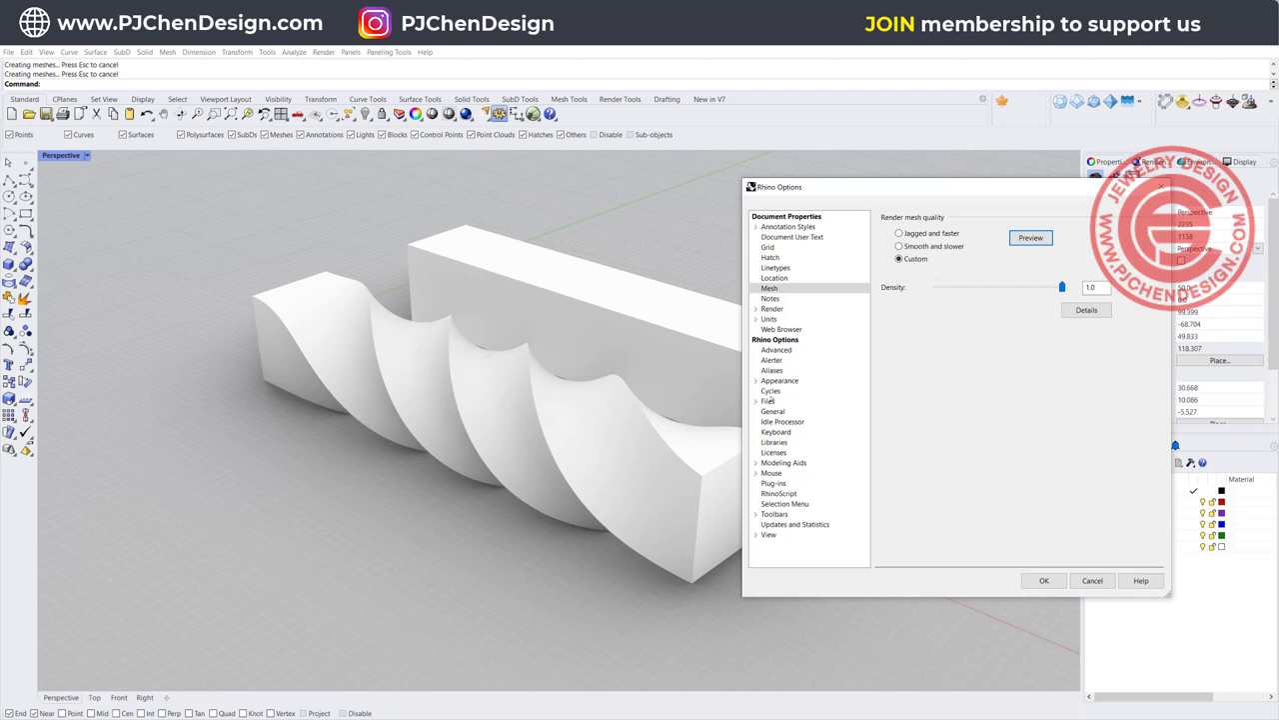
In the detailed mesh parameters, set Maximum edge length to 1 and preview the result.
left_click(1085, 311)
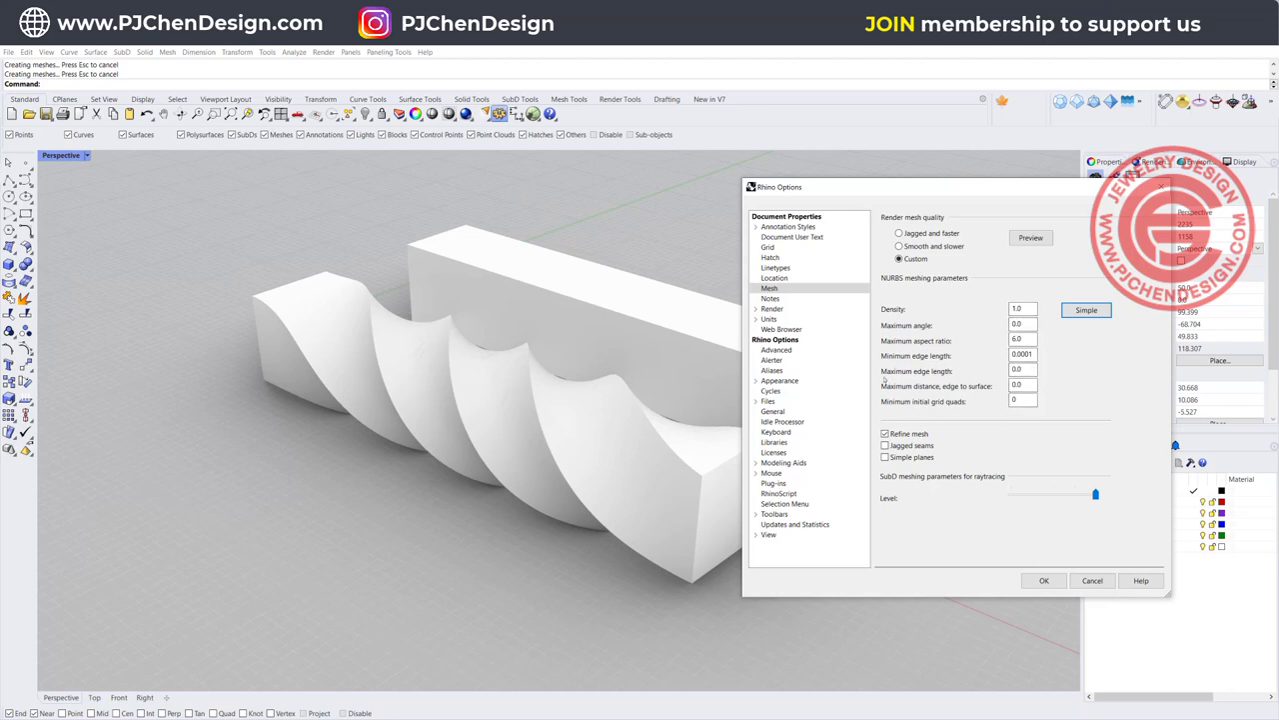
left_click(1020, 369)
left_click(1030, 238)
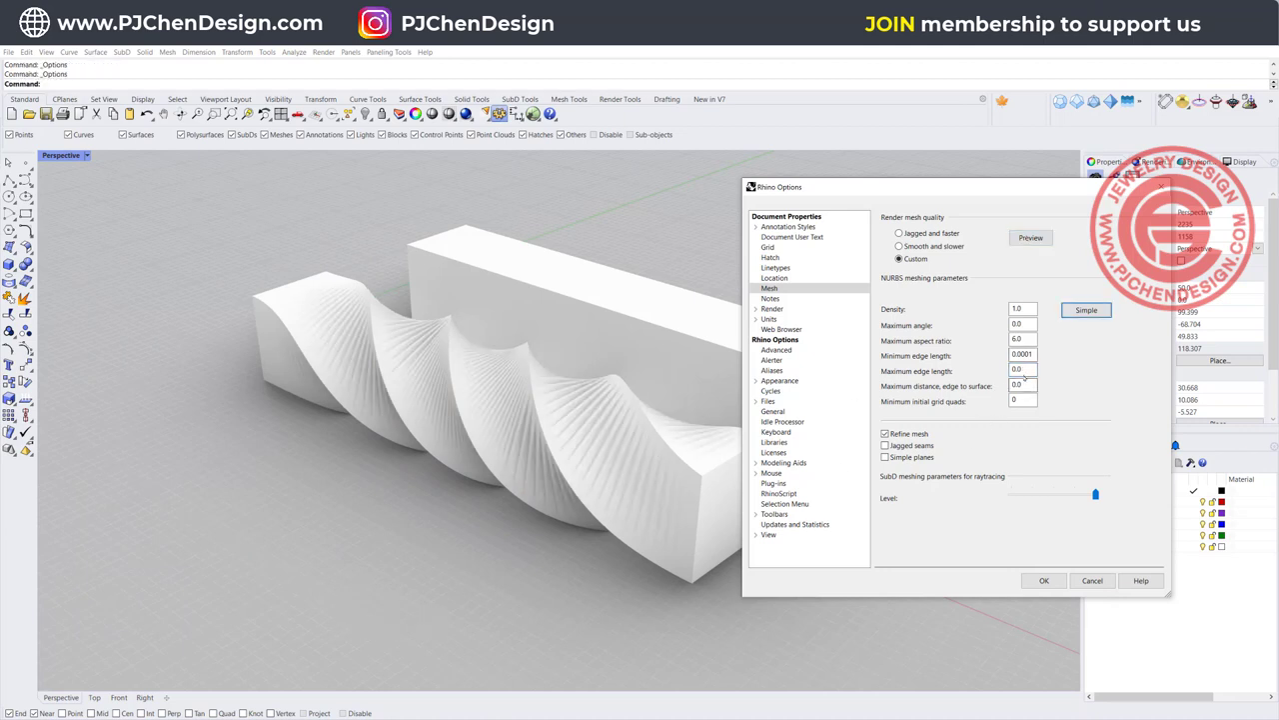
double_click(1025, 370)
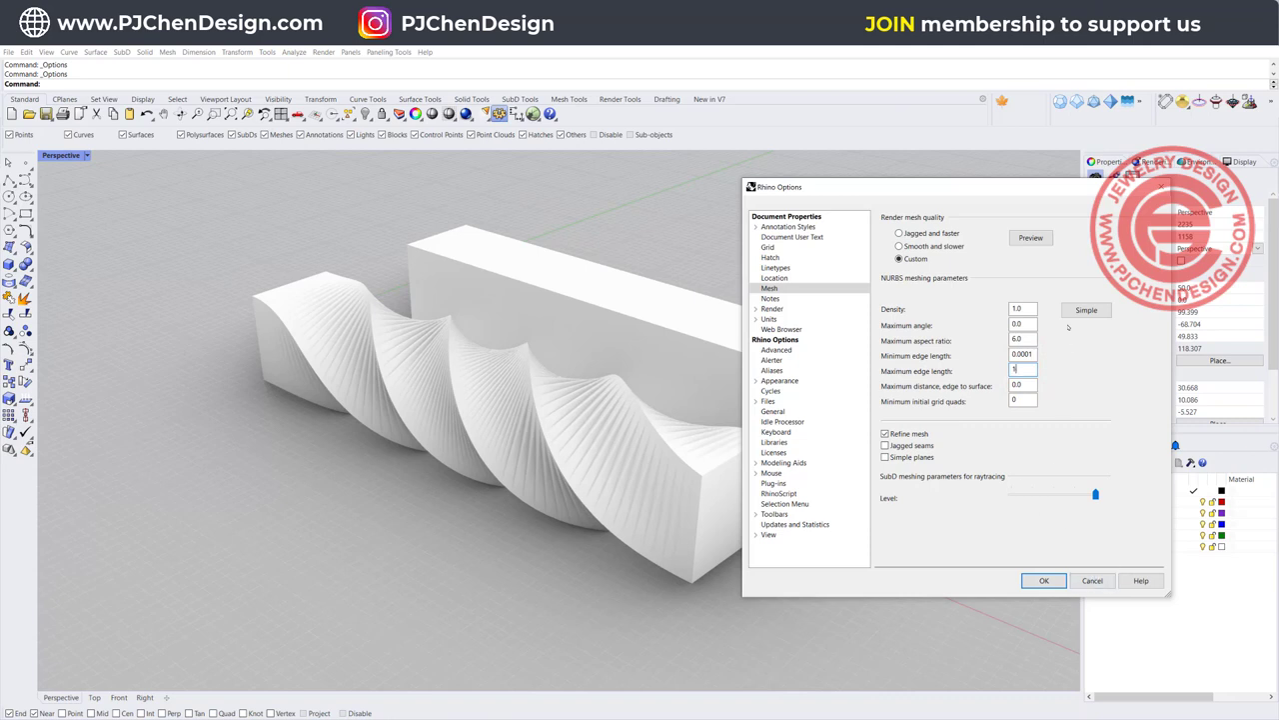
left_click(1031, 239)
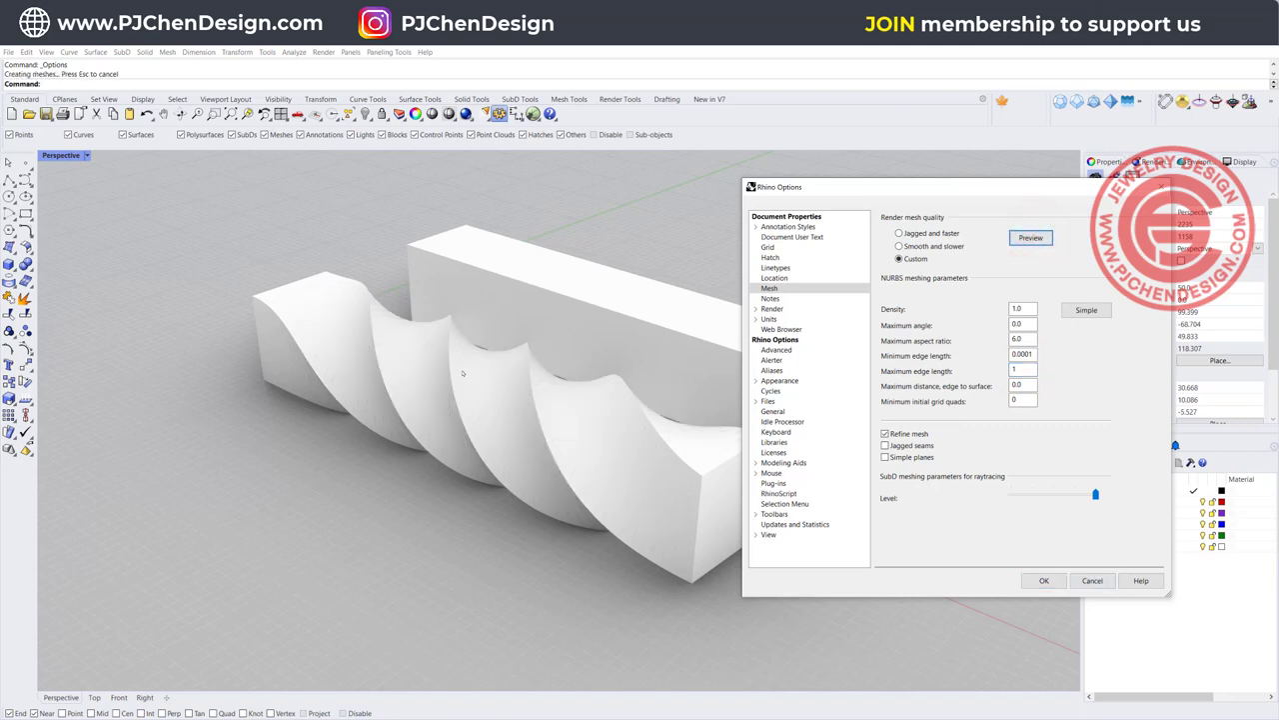
left_click(1018, 370)
Apply the custom mesh settings, then zoom and orbit to inspect the twisted bar's smooth surface.
left_click(1045, 580)
scroll(286, 300, "up", 5)
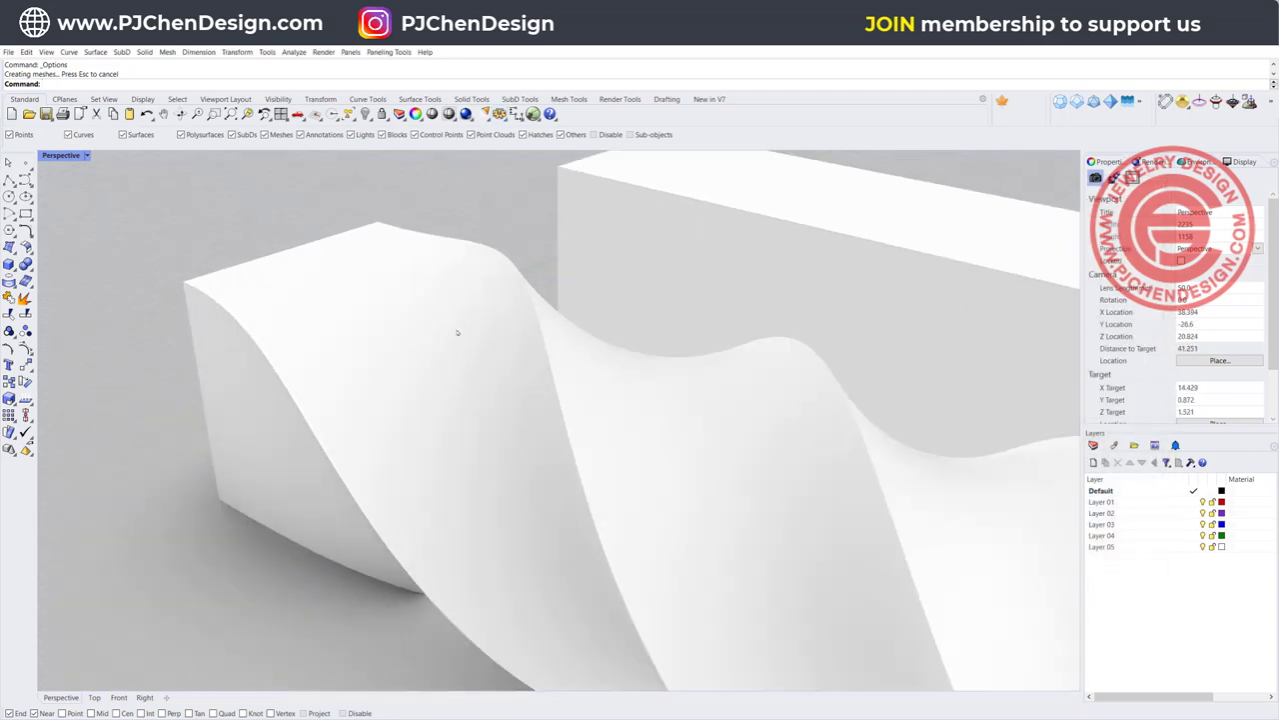
scroll(470, 325, "up", 5)
scroll(487, 315, "down", 5)
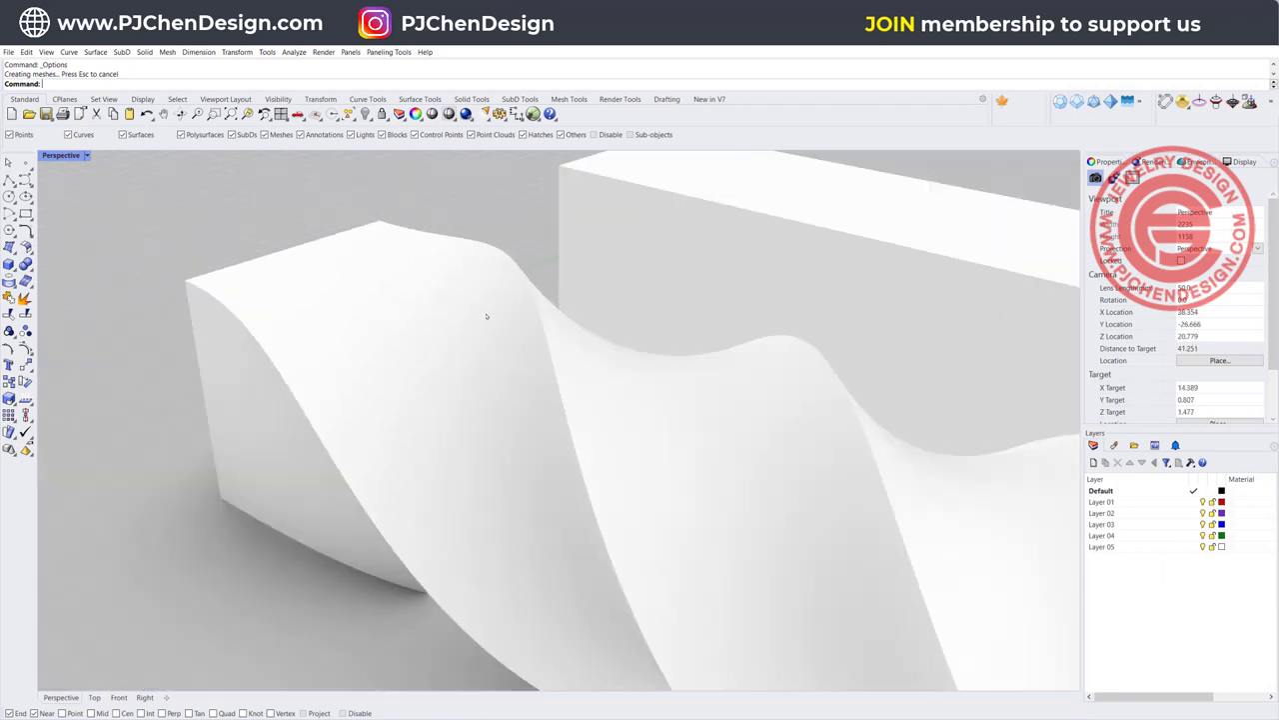
mouse_move(486, 314)
right_mouse_down()
mouse_move(442, 377)
mouse_move(500, 266)
mouse_move(473, 359)
right_mouse_up()
scroll(473, 359, "down", 8)
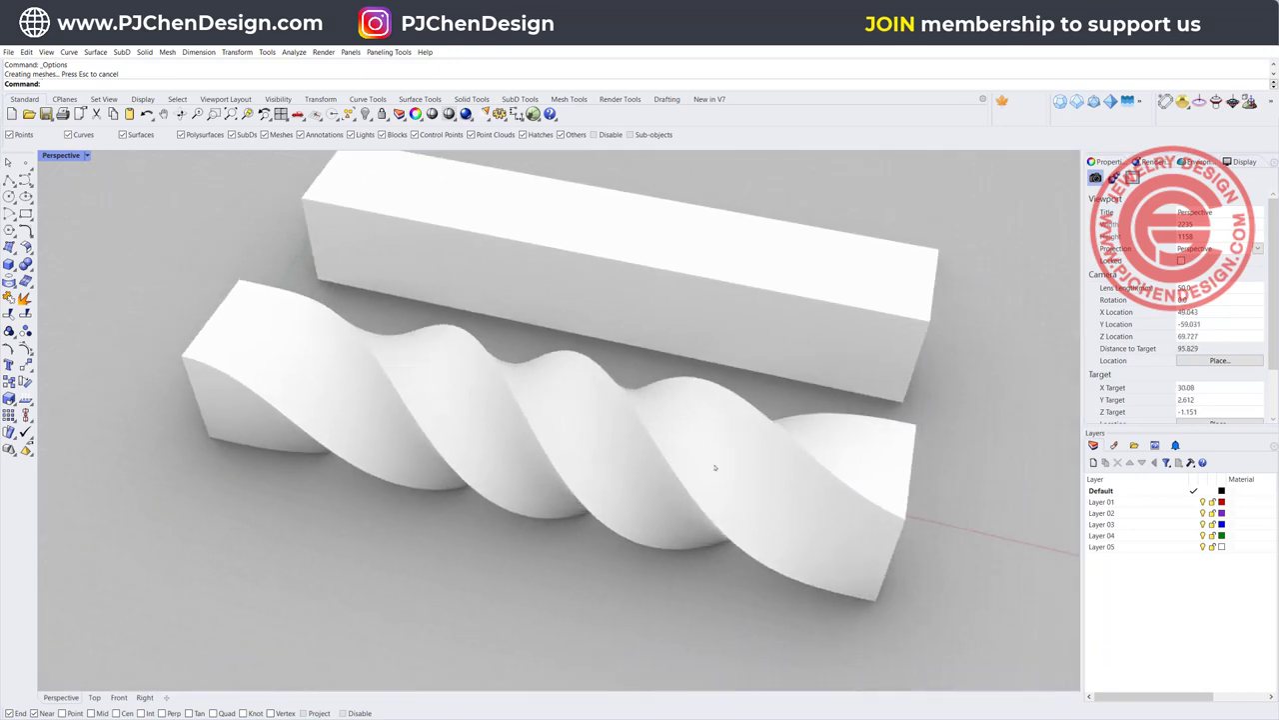
right_click_drag(715, 467, 224, 251)
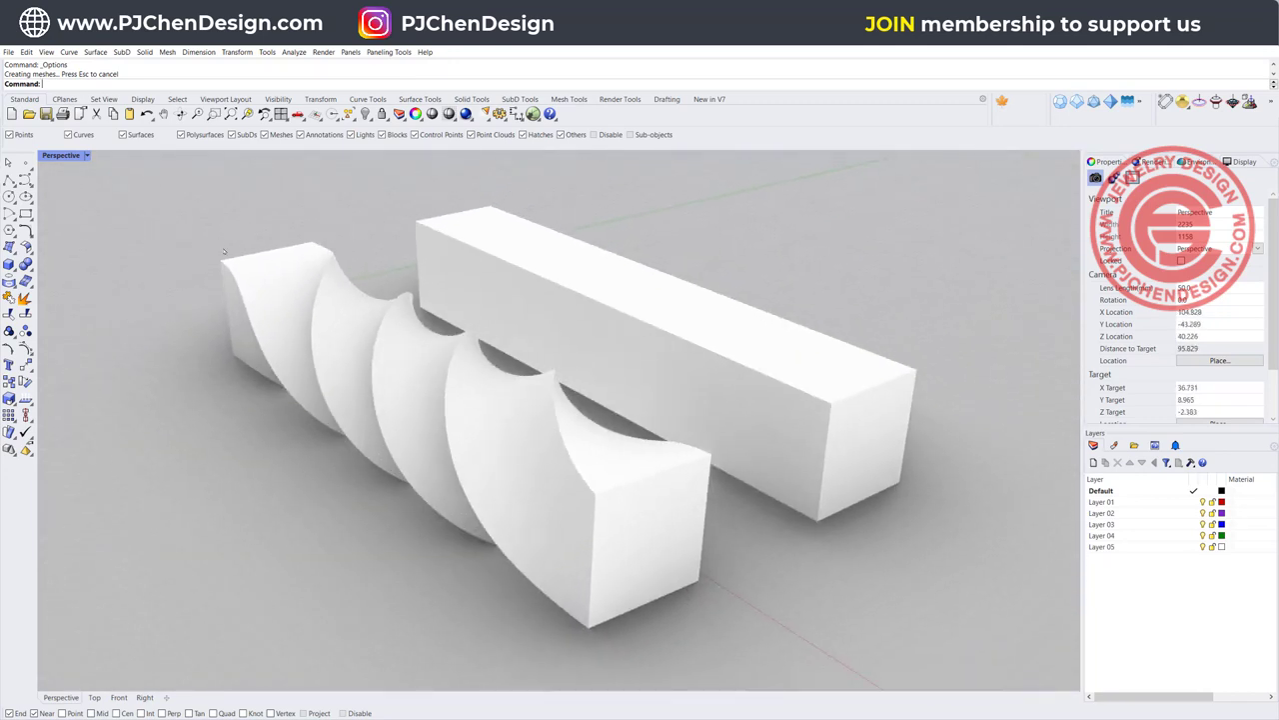
left_click(86, 155)
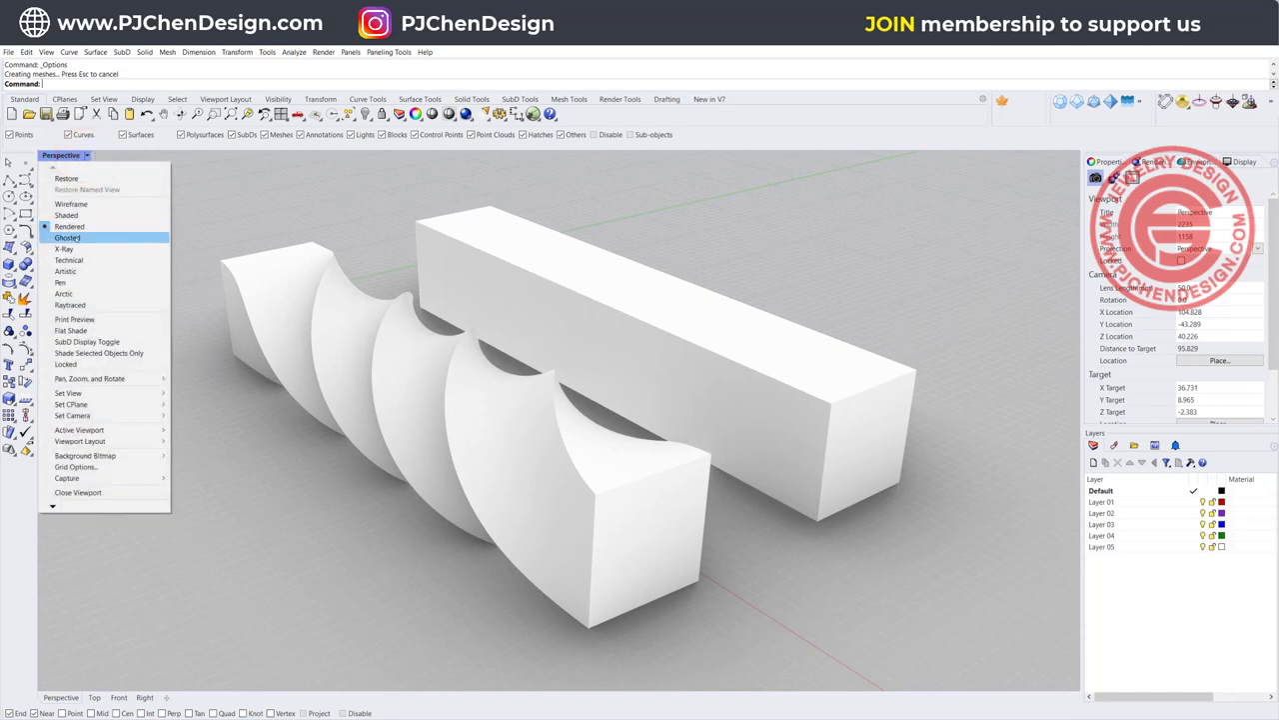
Set Perspective to Shaded and view the twisted solid from below, zooming to frame it.
left_click(70, 215)
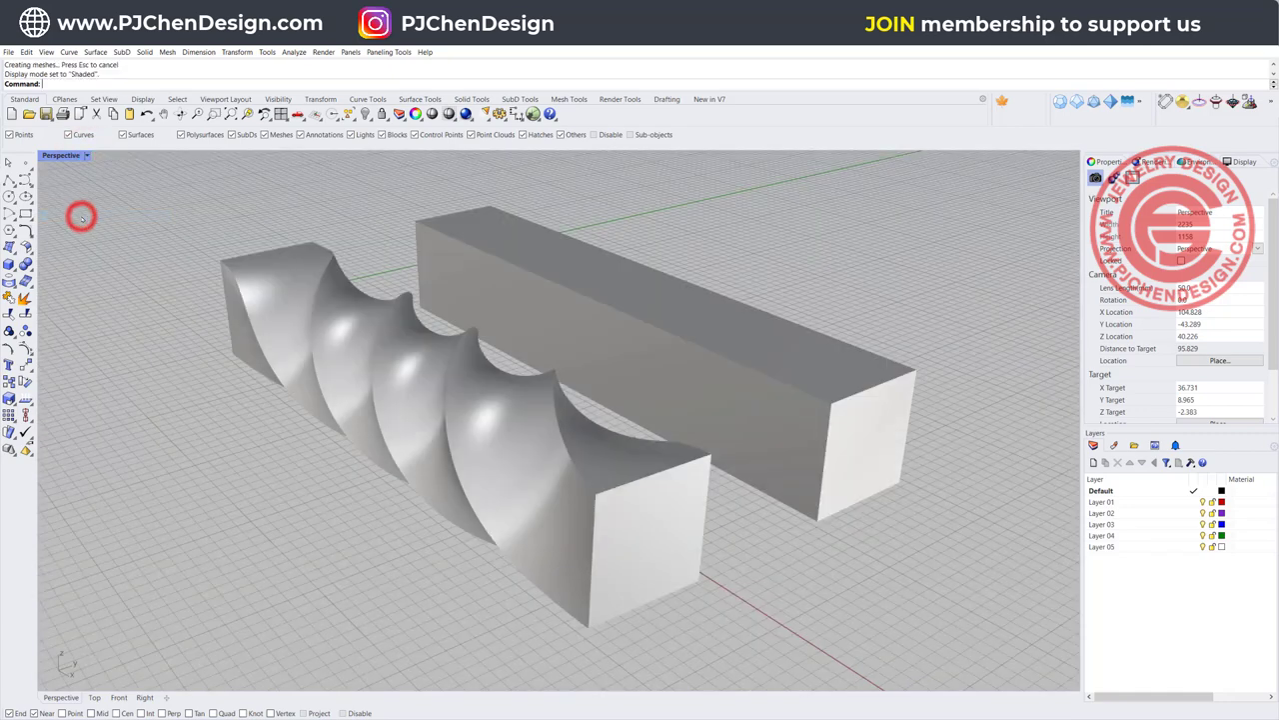
right_click_drag(80, 214, 418, 335)
right_click_drag(465, 409, 452, 437)
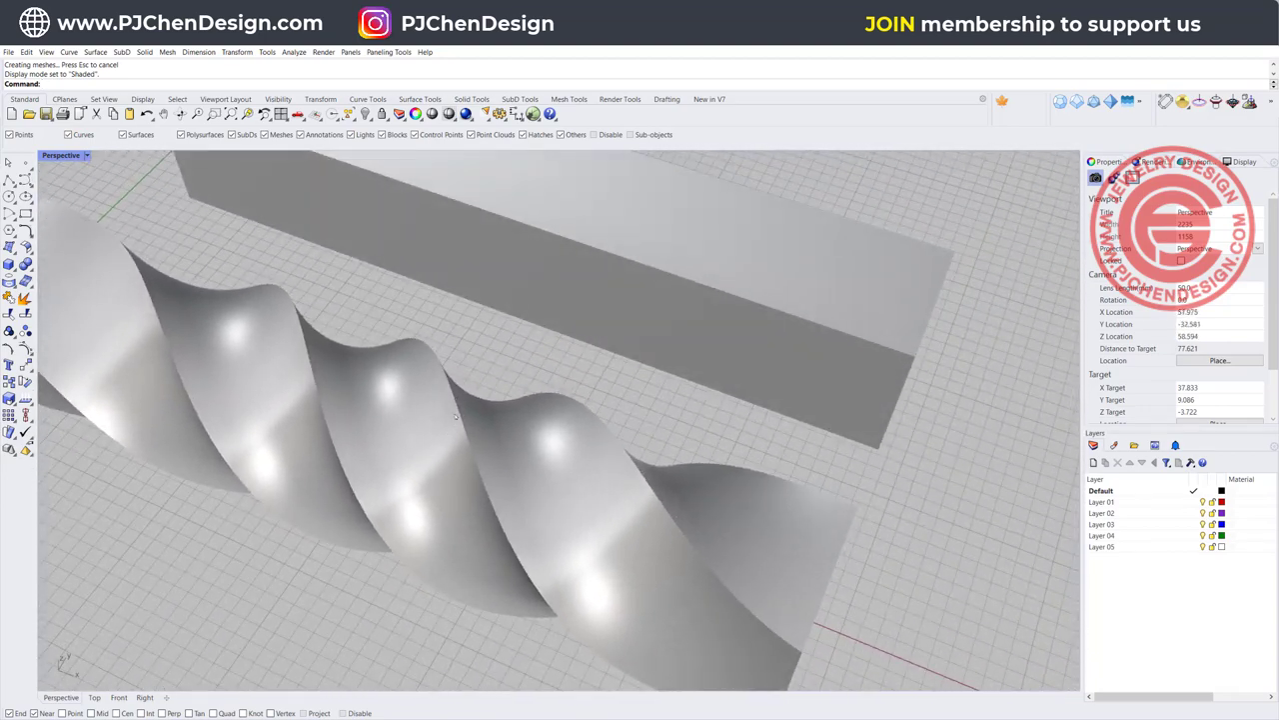
left_click(456, 414)
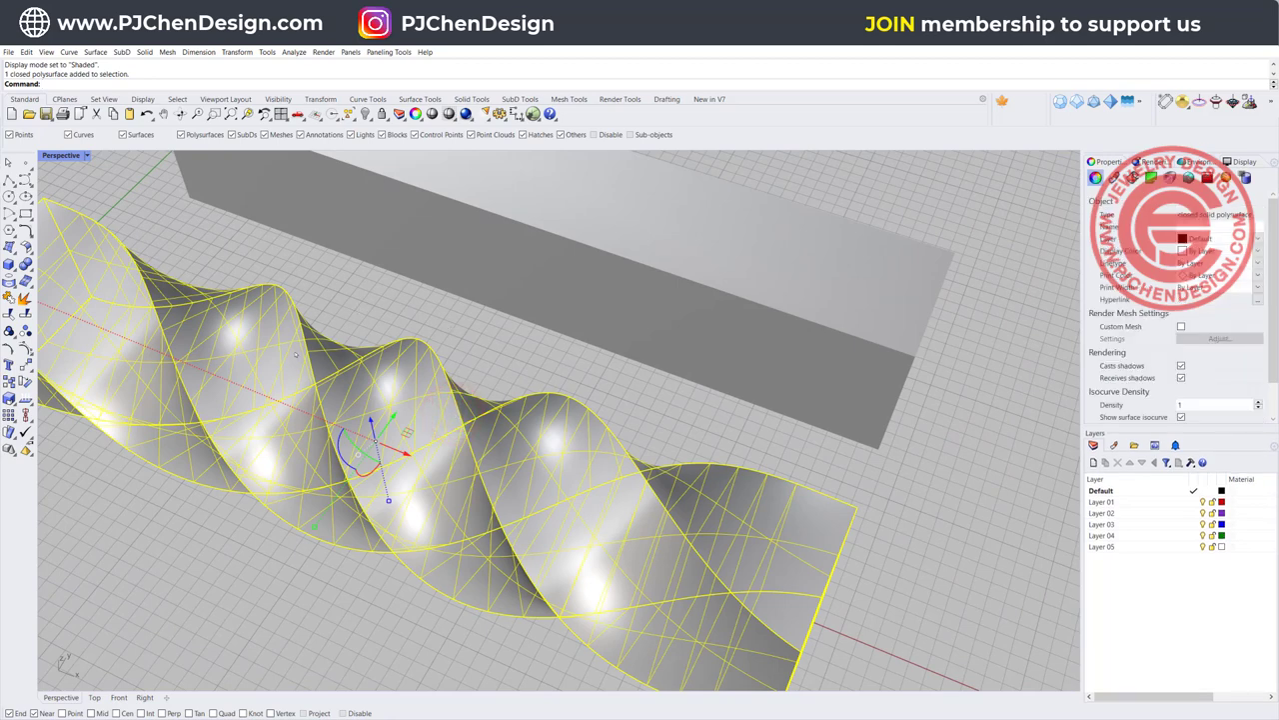
key("ctrl+shift+e")
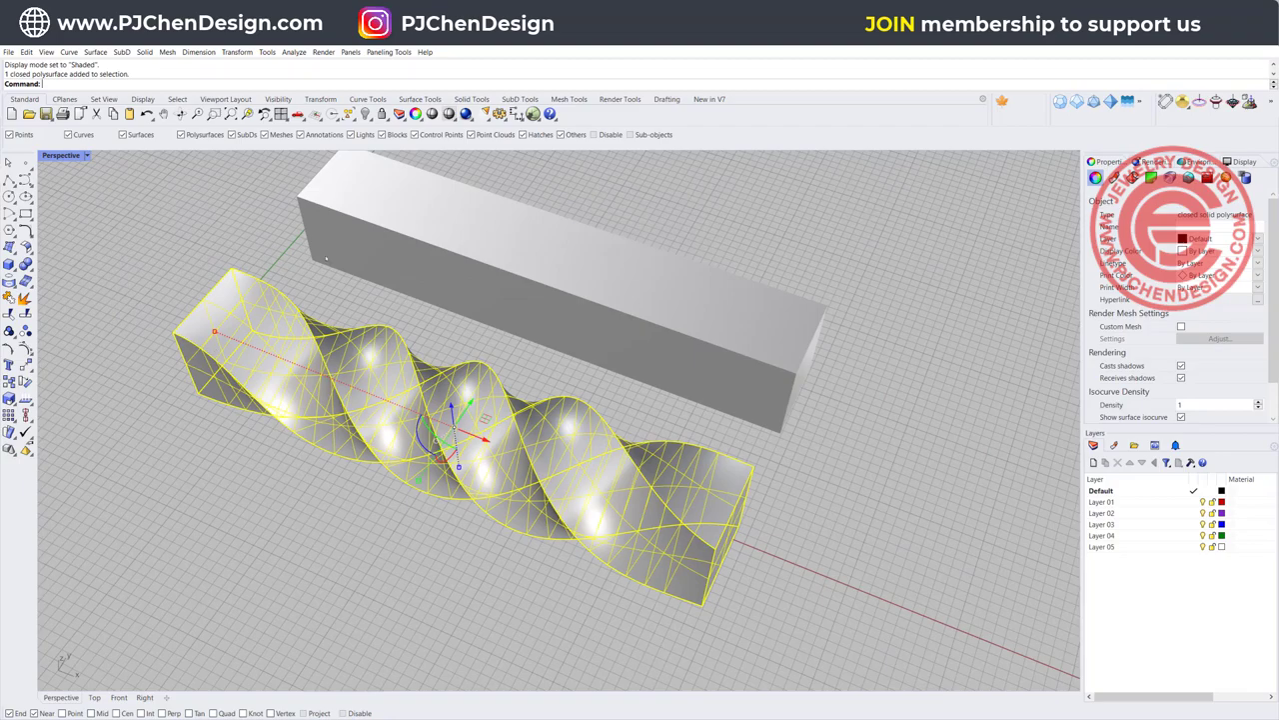
left_click(886, 520)
right_click_drag(886, 520, 651, 449)
left_click(509, 450)
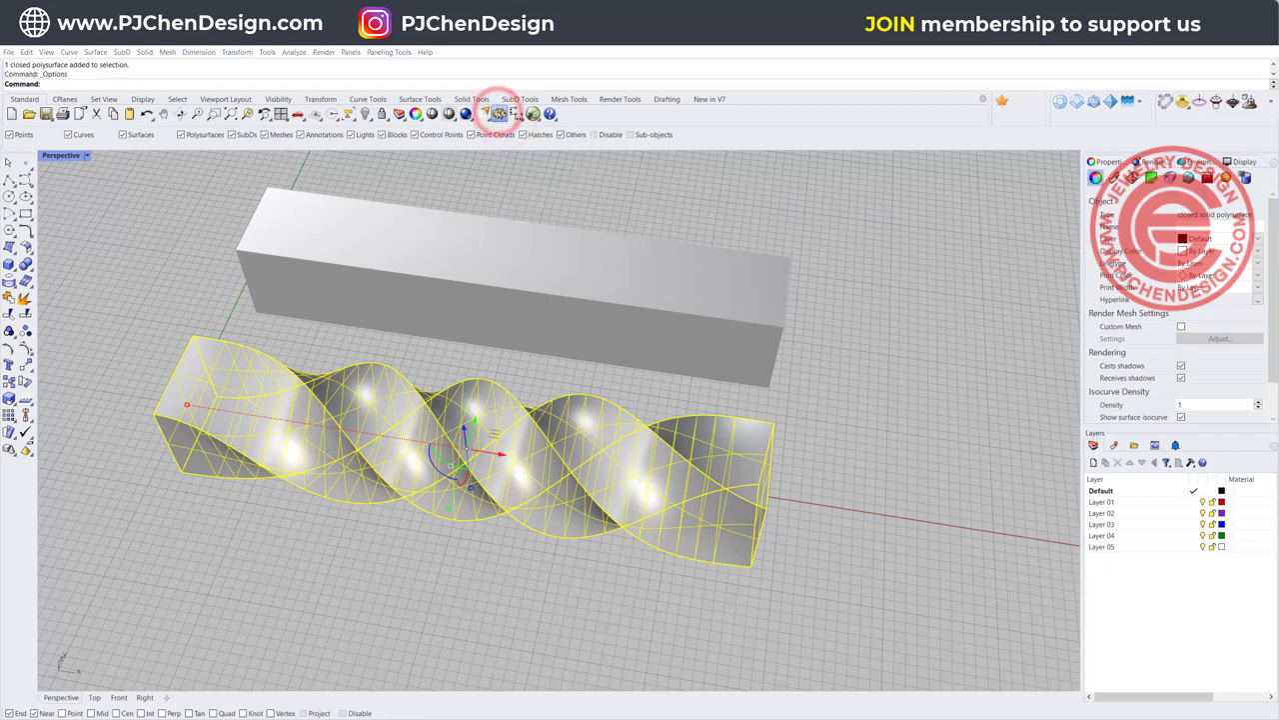
Set render mesh quality back to Smooth and slower, preview it, and apply with OK.
left_click(498, 113)
left_click(902, 246)
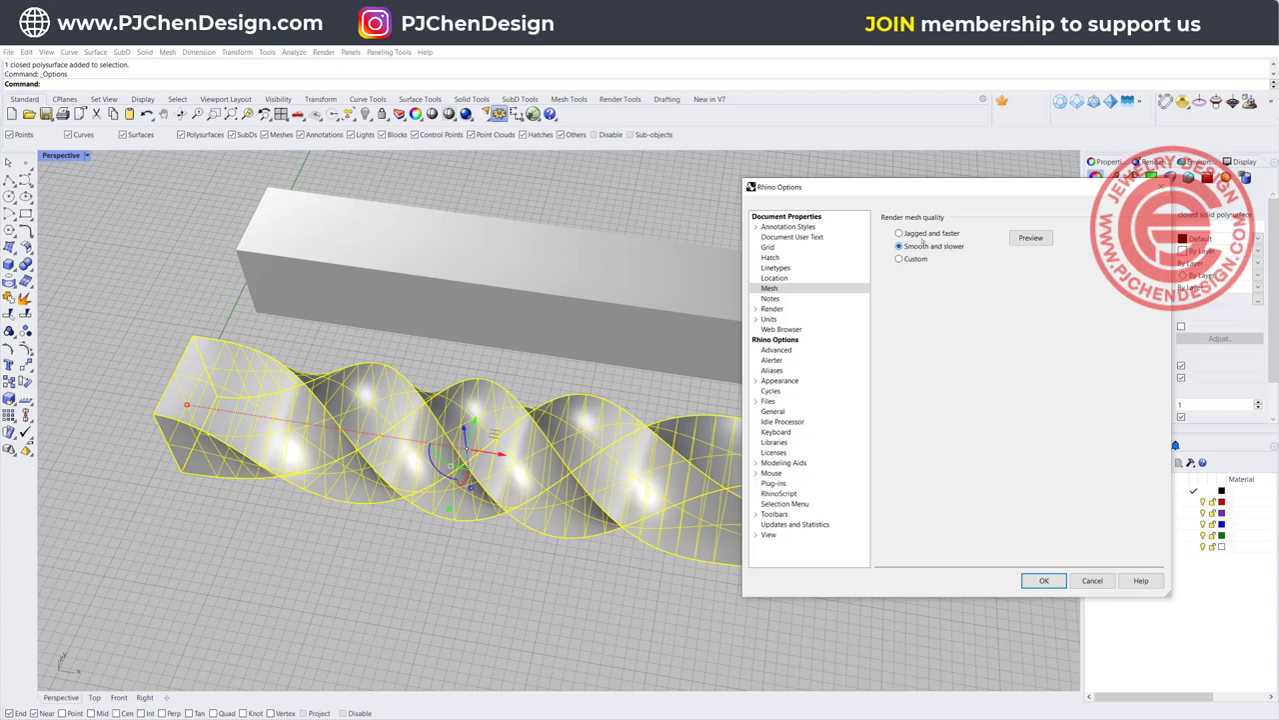
left_click(1031, 237)
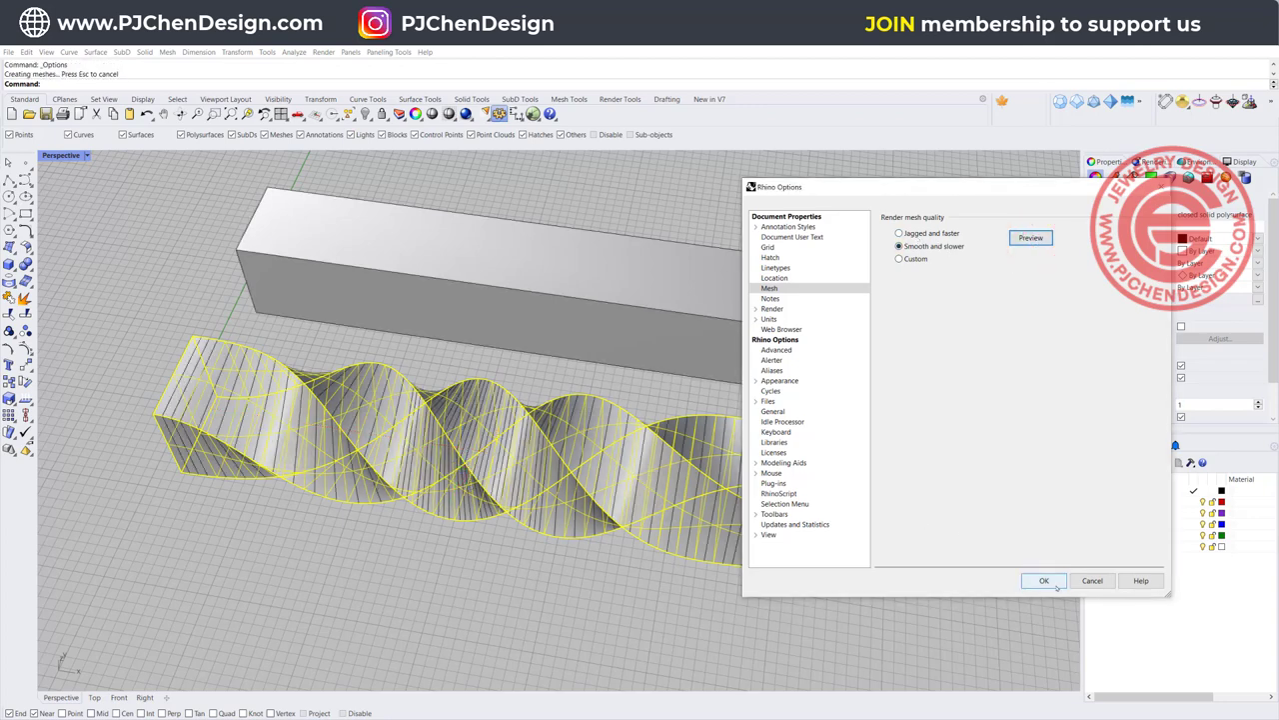
left_click(1043, 581)
left_click(170, 260)
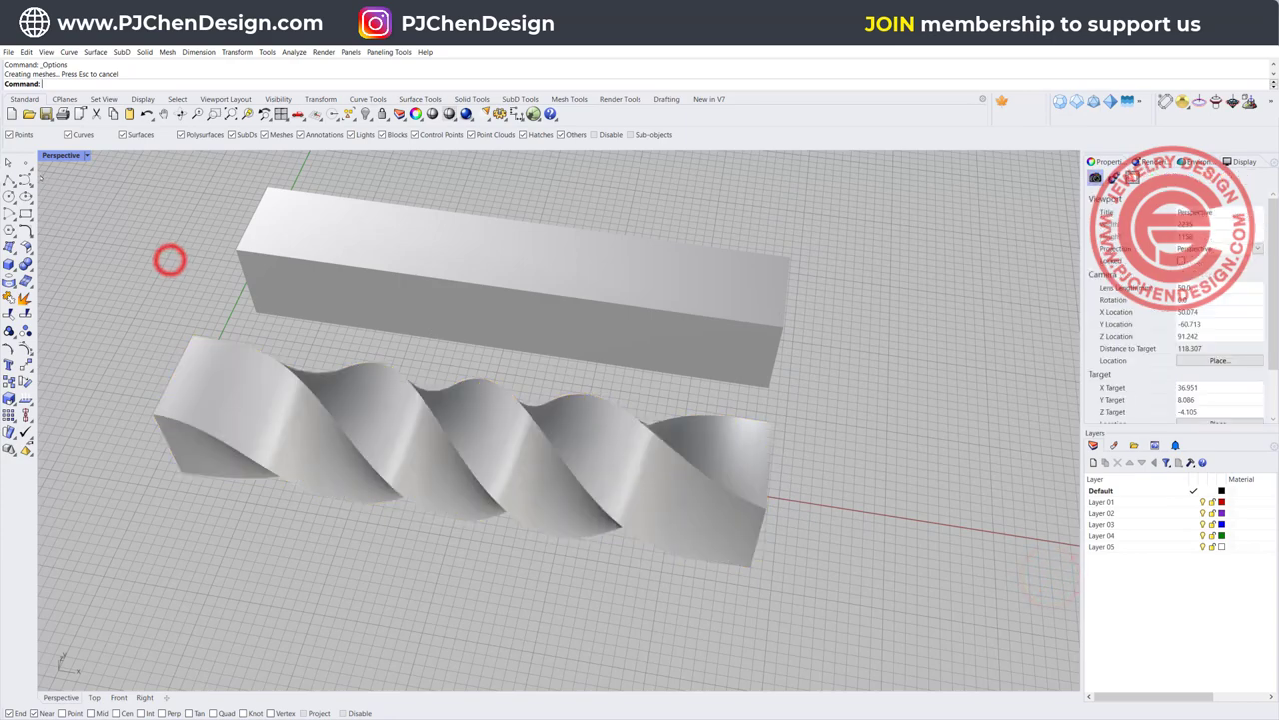
Orbit to a low frontal view of both objects, select the twisted bar, and zoom in.
right_click_drag(334, 418, 272, 407)
right_click_drag(507, 458, 559, 411)
left_click(577, 430)
scroll(499, 419, "up", 3)
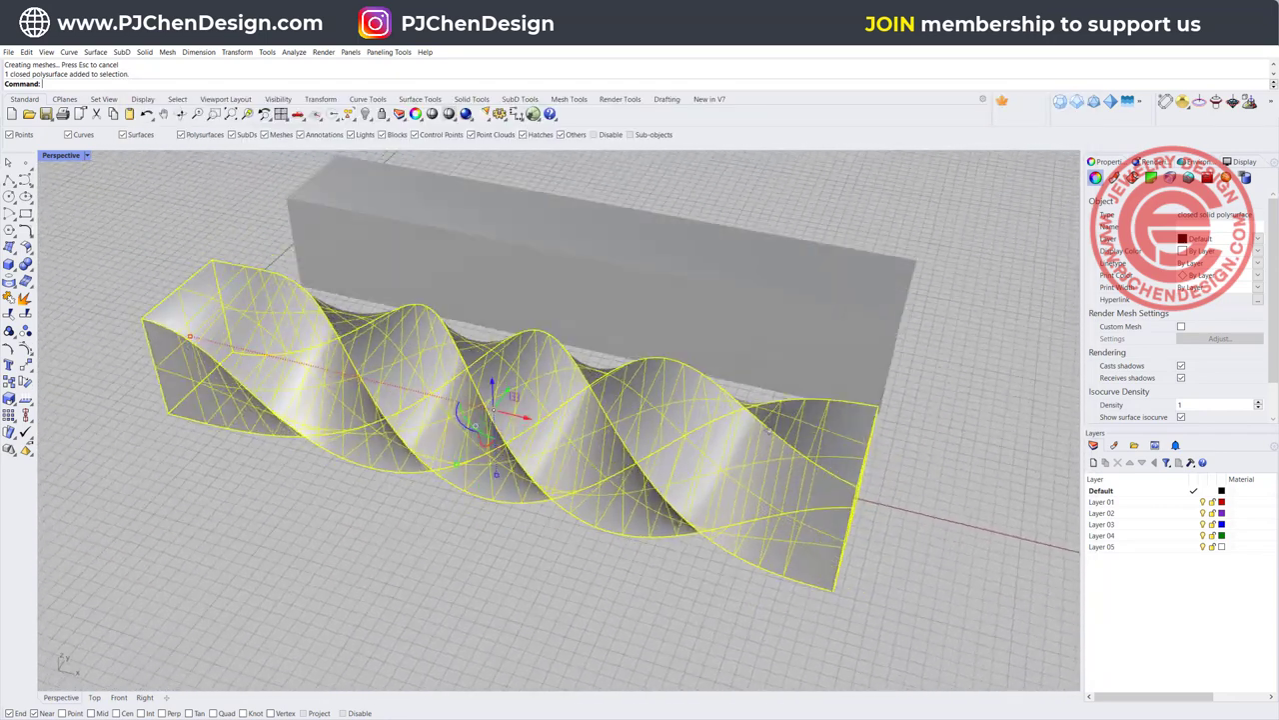
right_click_drag(766, 431, 770, 413)
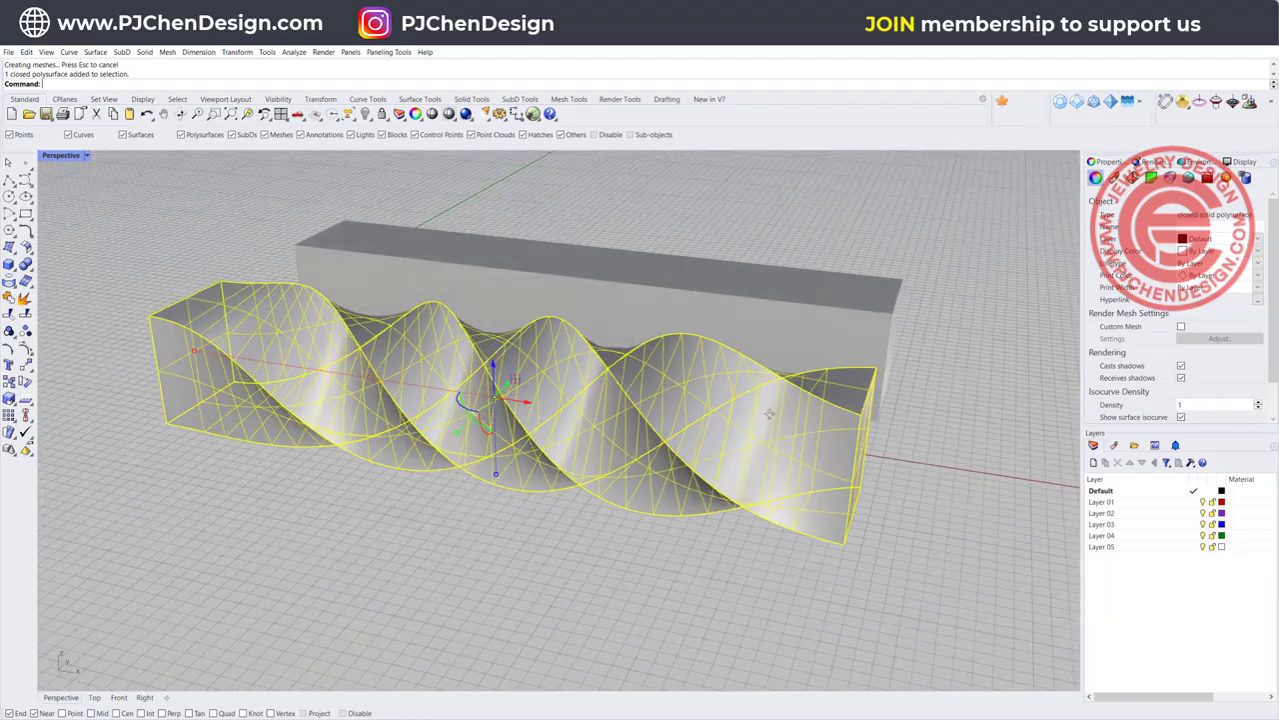